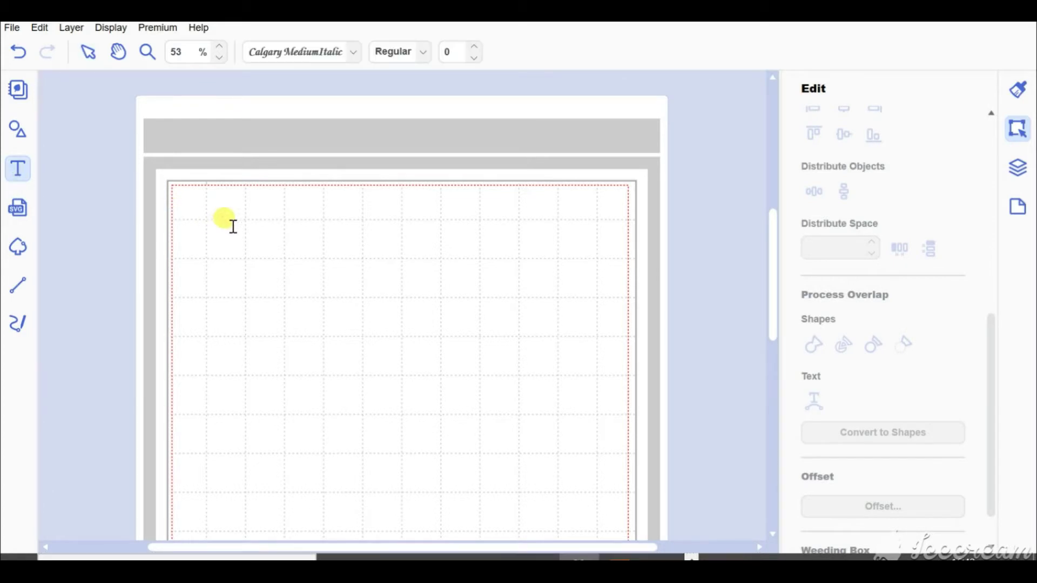
- Add a 'Once upon a time' text line near the top of the mat and enlarge it with the corner handles
left_click(238, 231)
type("Once")
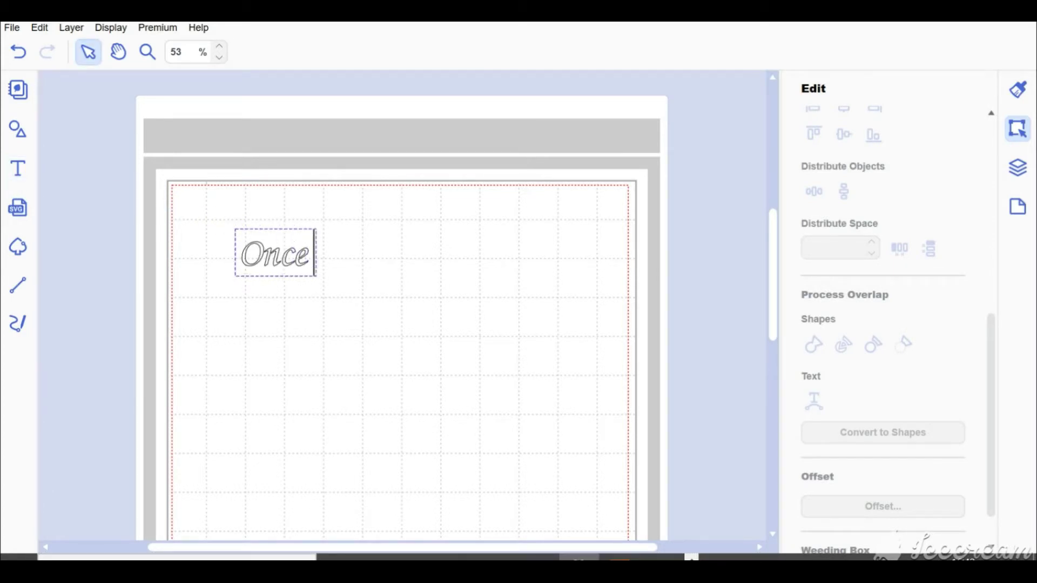
type(" upon a time")
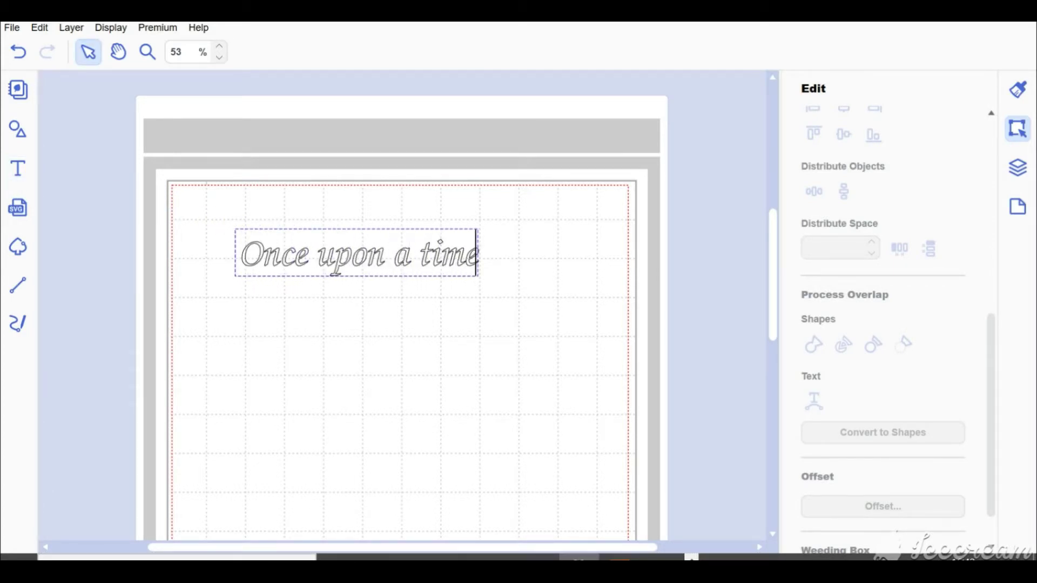
left_click(403, 357)
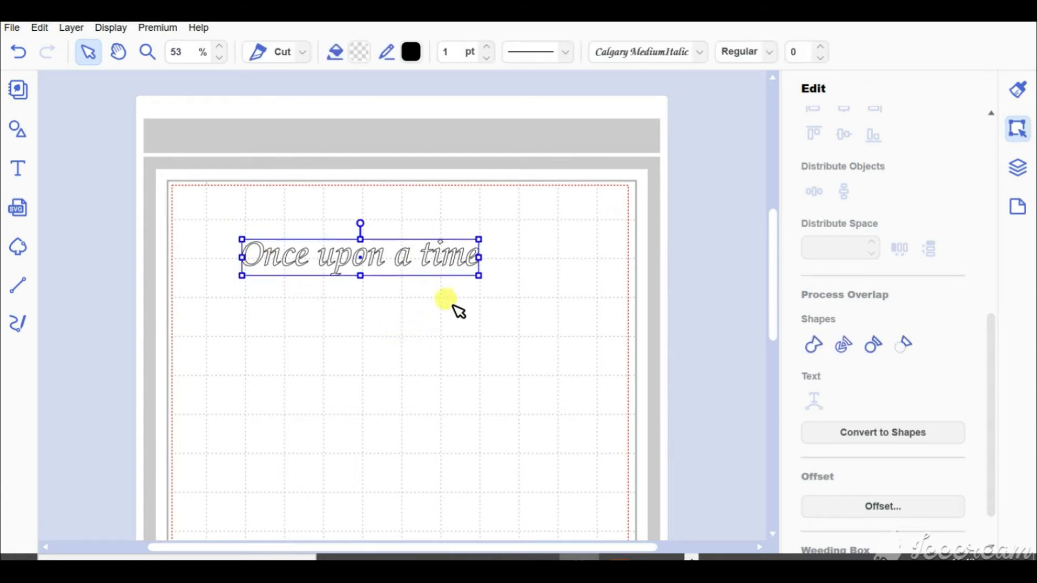
left_click_drag(478, 277, 600, 338)
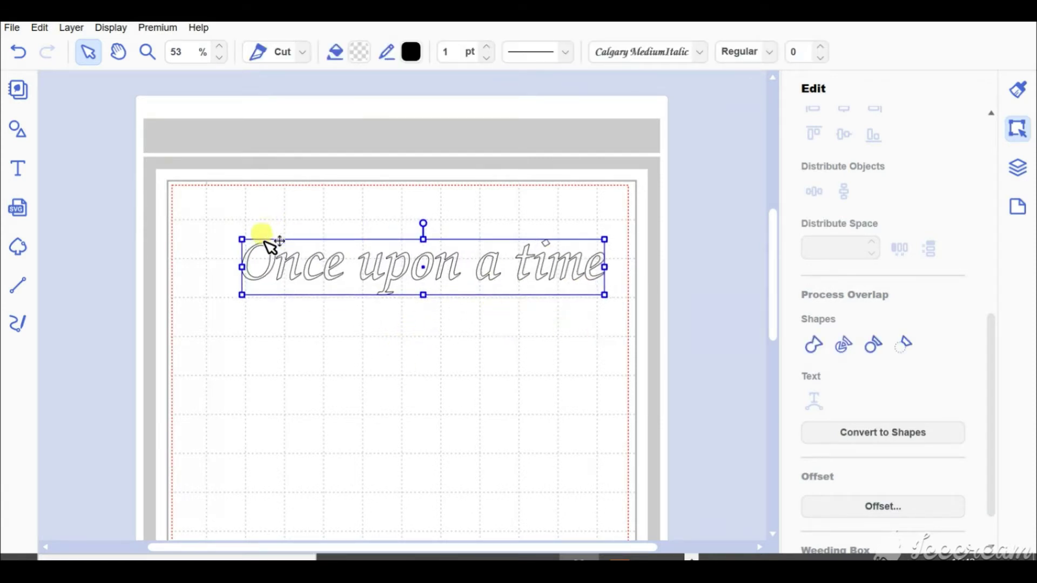
left_click_drag(238, 238, 183, 207)
- Fill the 'Once upon a time' text with magenta #E4007F from the Color Pallet
left_click(360, 52)
left_click(338, 267)
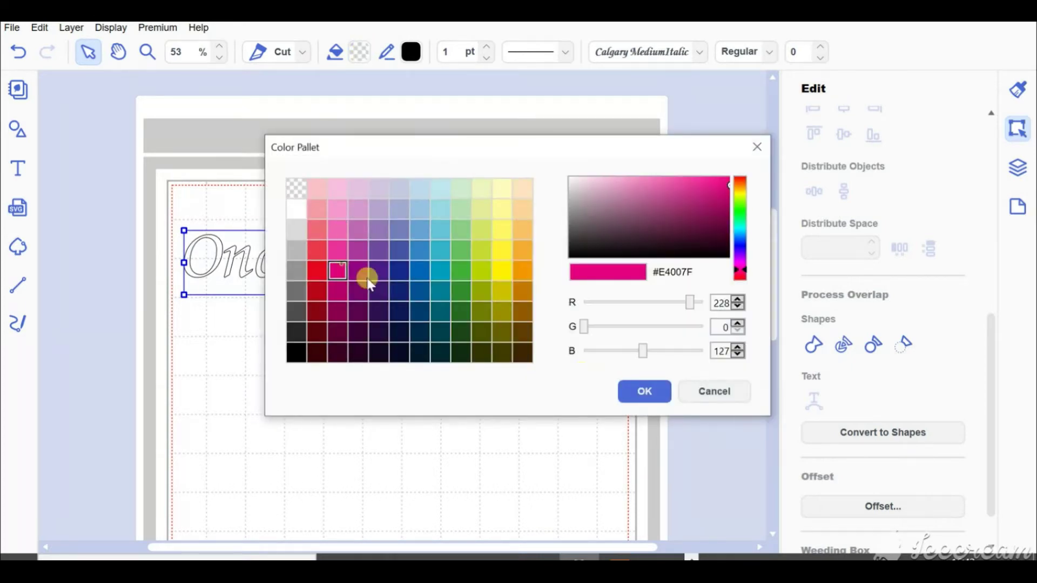
left_click(652, 392)
left_click(225, 283)
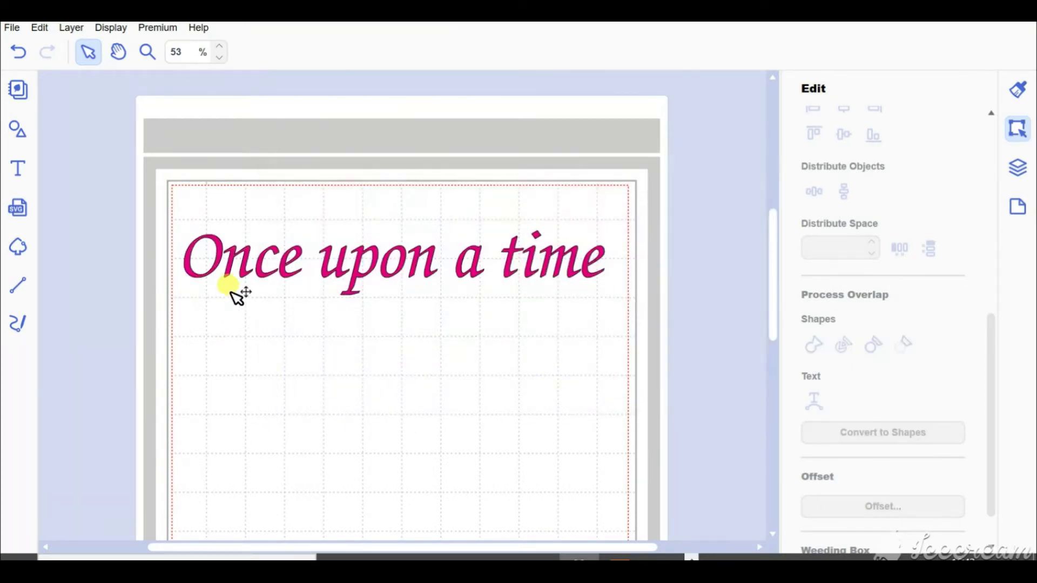
scroll(224, 282, "up", 5)
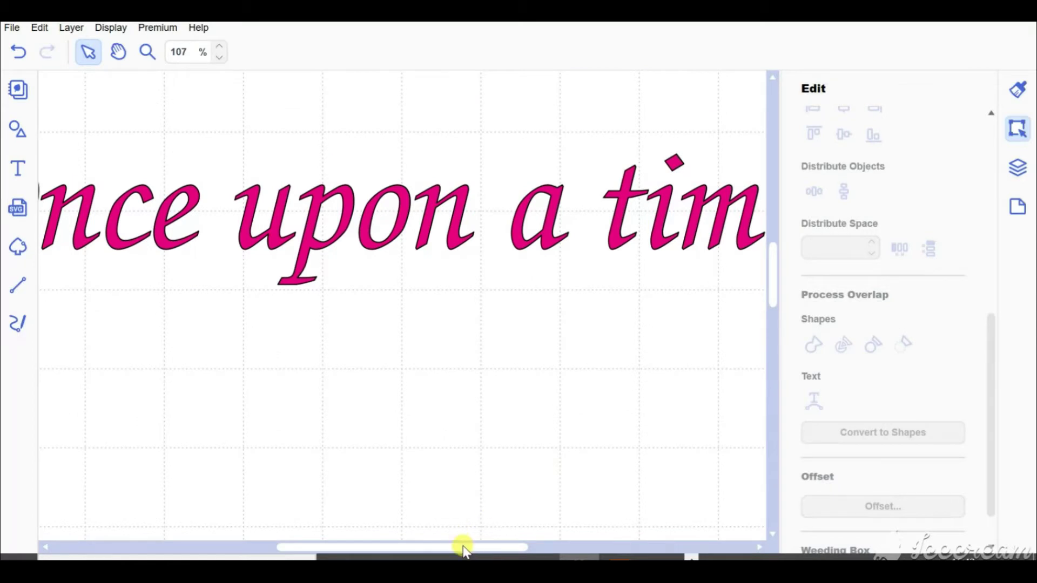
left_click_drag(463, 549, 409, 535)
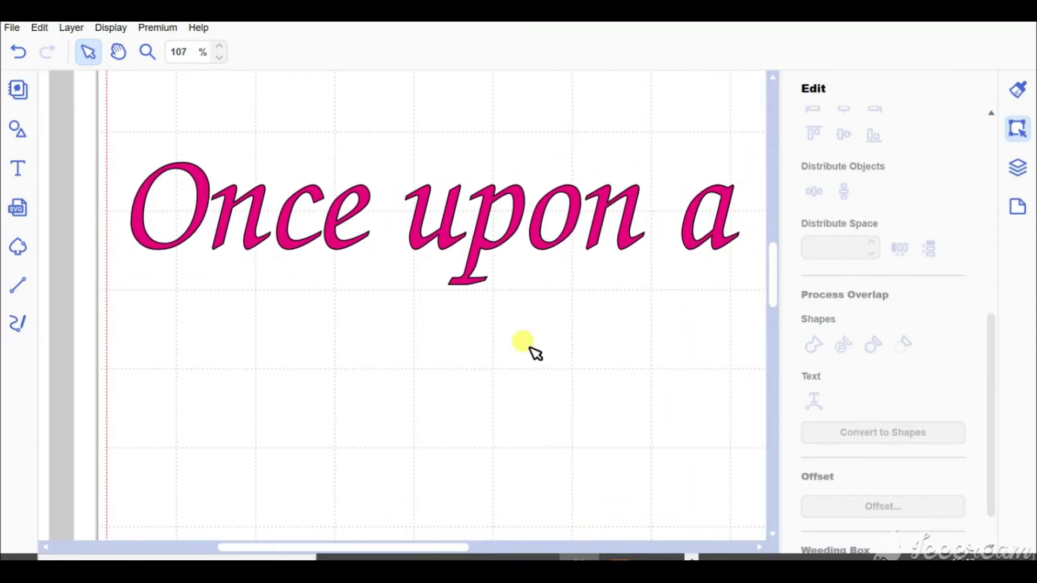
scroll(529, 350, "down", 4)
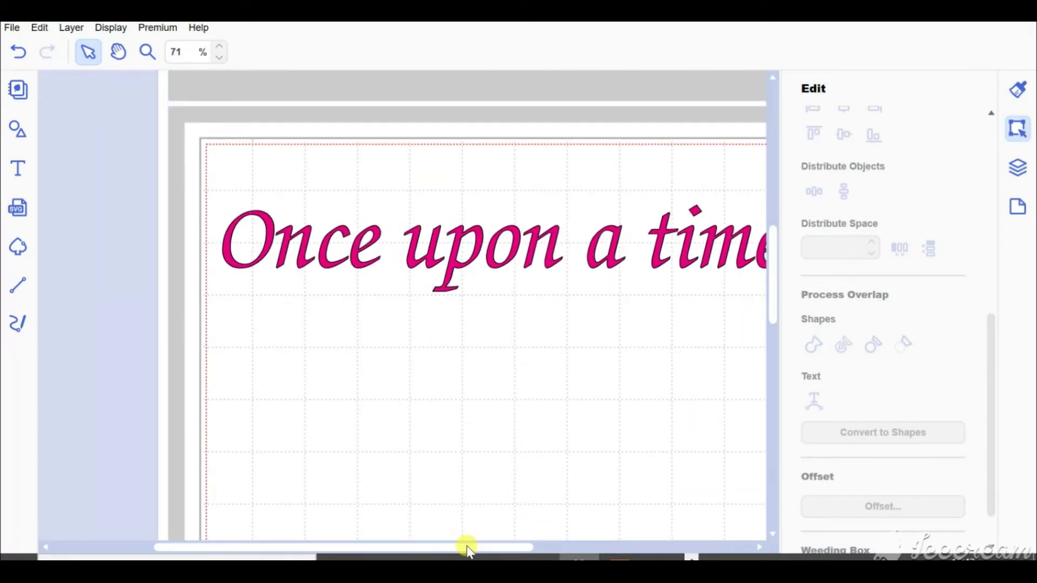
left_click_drag(469, 548, 519, 537)
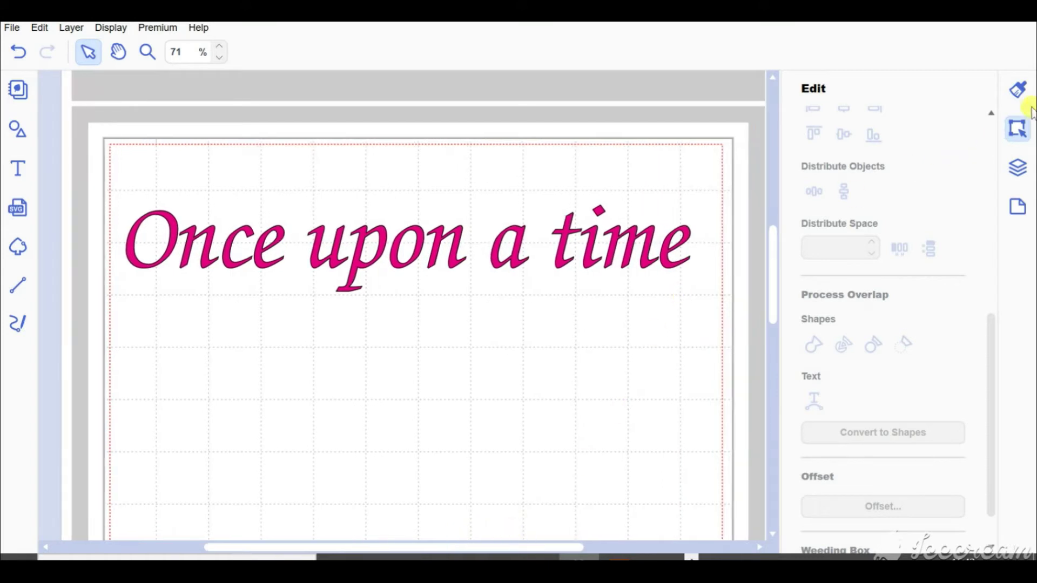
- Lower the text's character spacing step by step to -3 in Properties, then reselect the whole line
left_click(1018, 92)
scroll(885, 345, "down", 3)
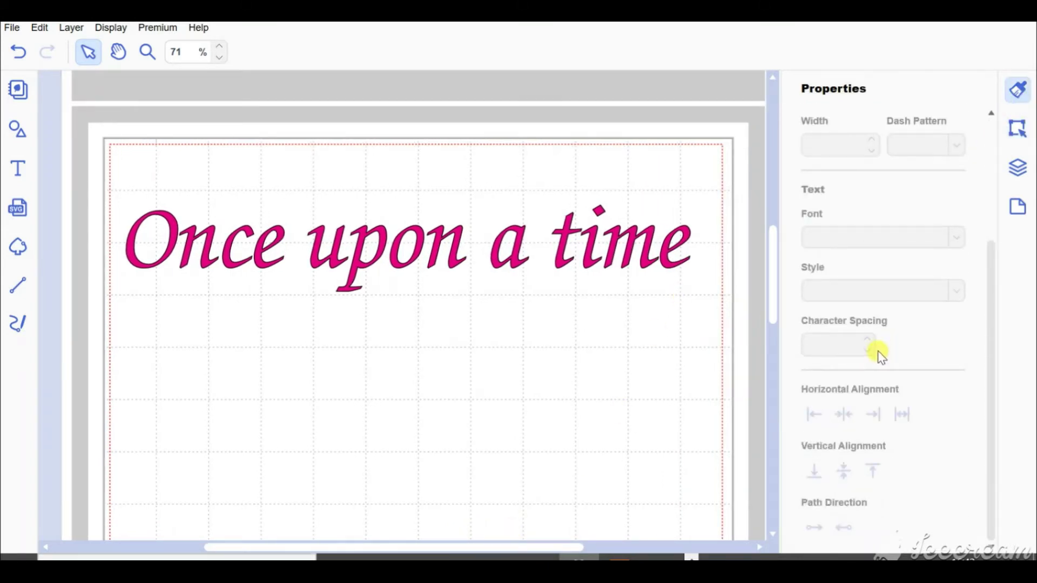
left_click(569, 238)
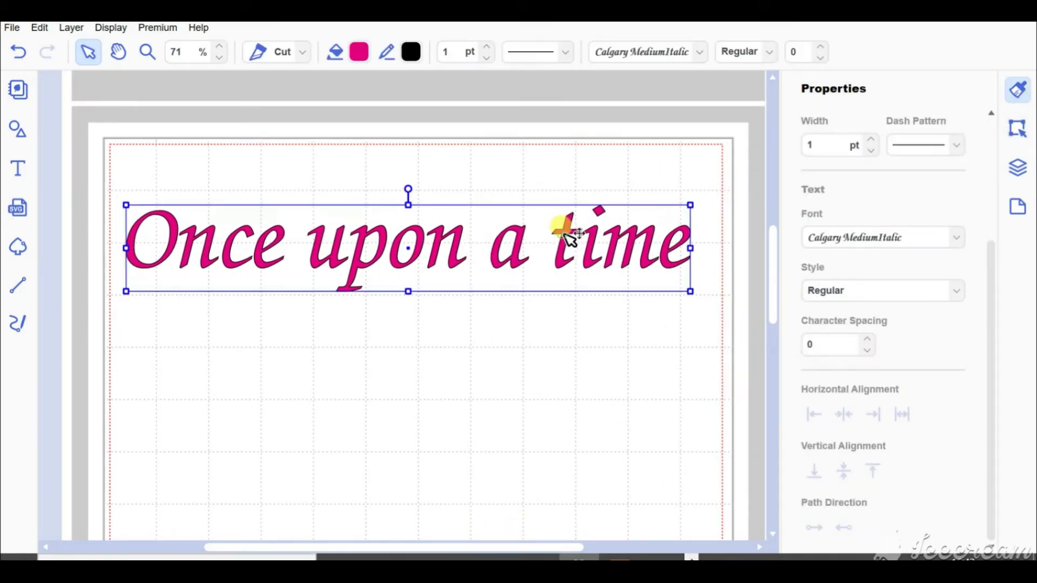
left_click(869, 350)
left_click(868, 350)
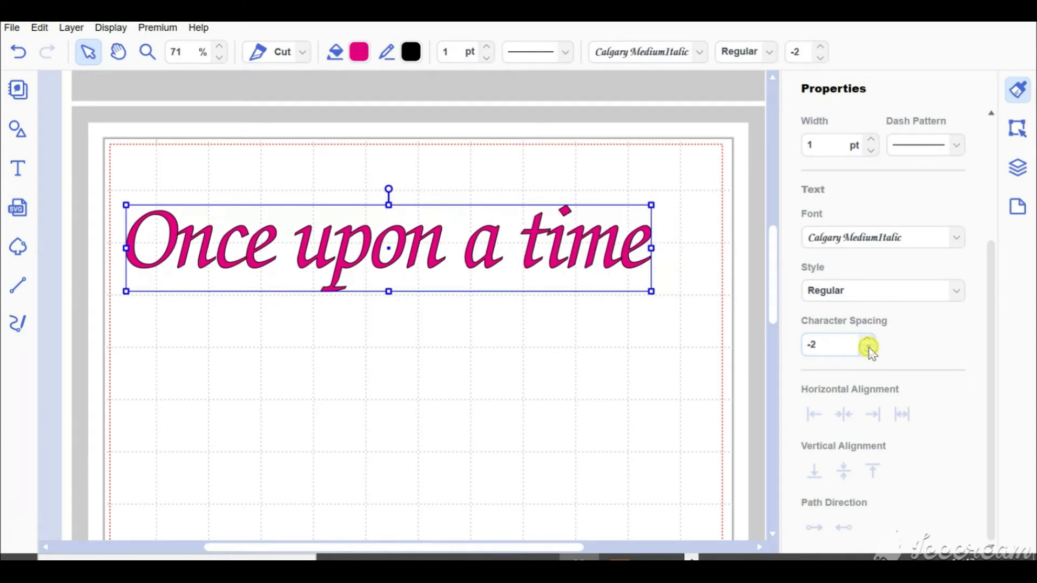
left_click(869, 350)
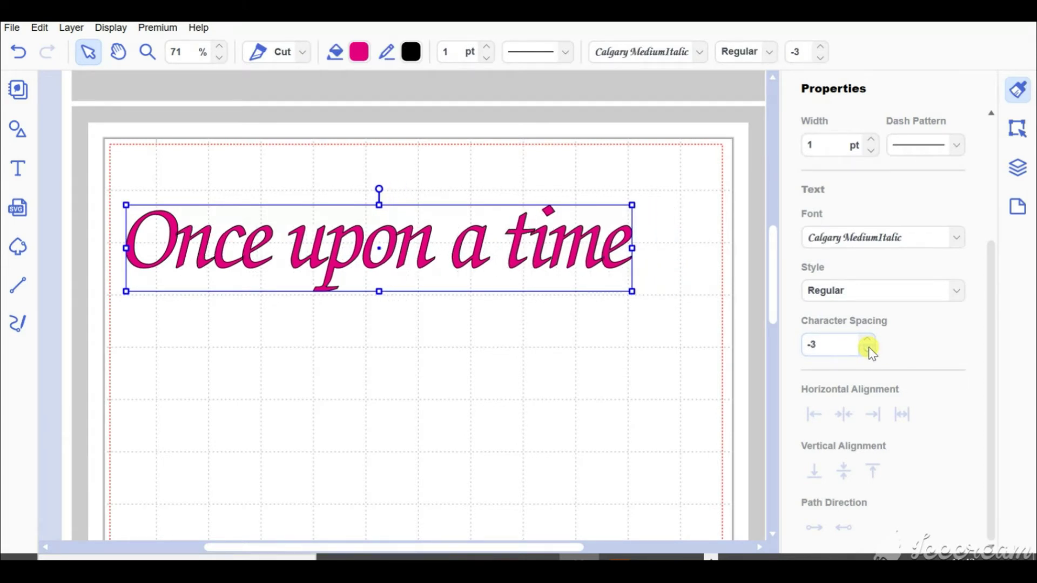
left_click(354, 321)
left_click_drag(689, 251, 22, 226)
- Apply Weld under Process Overlap Shapes to the selected 'Once upon a time' text line
left_click(1017, 127)
scroll(834, 381, "down", 8)
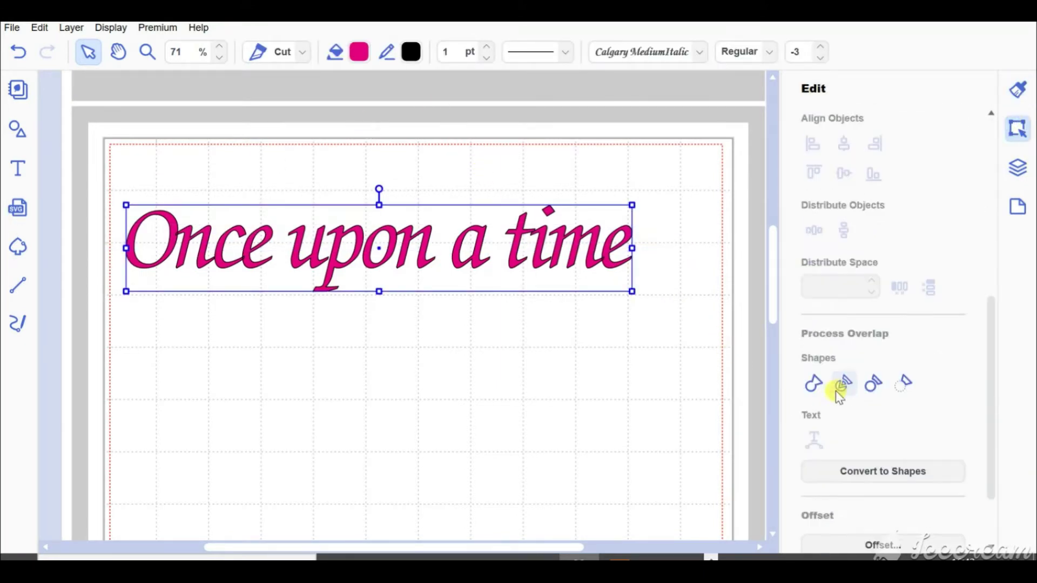
left_click(816, 384)
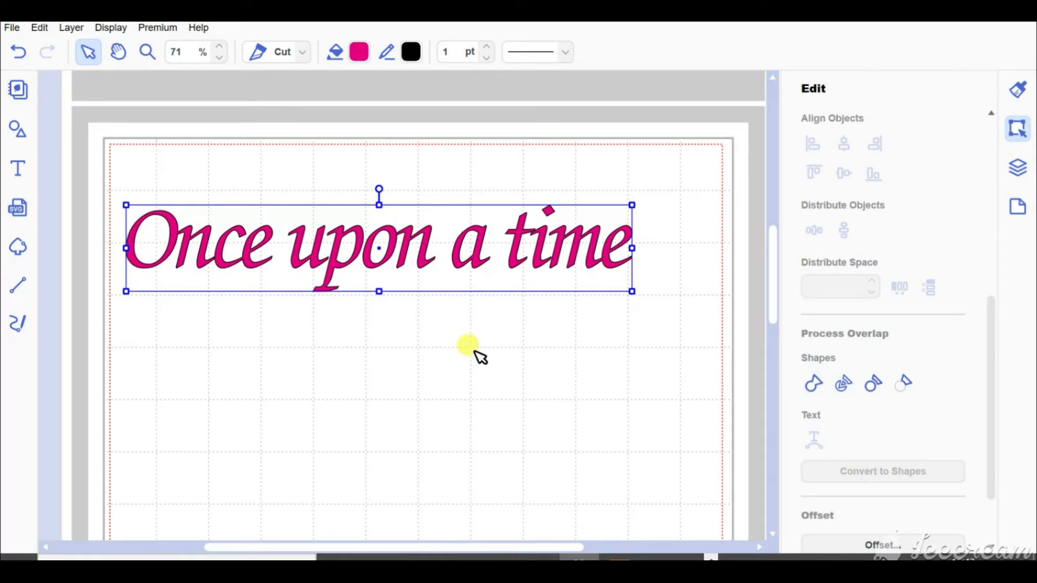
left_click(434, 307)
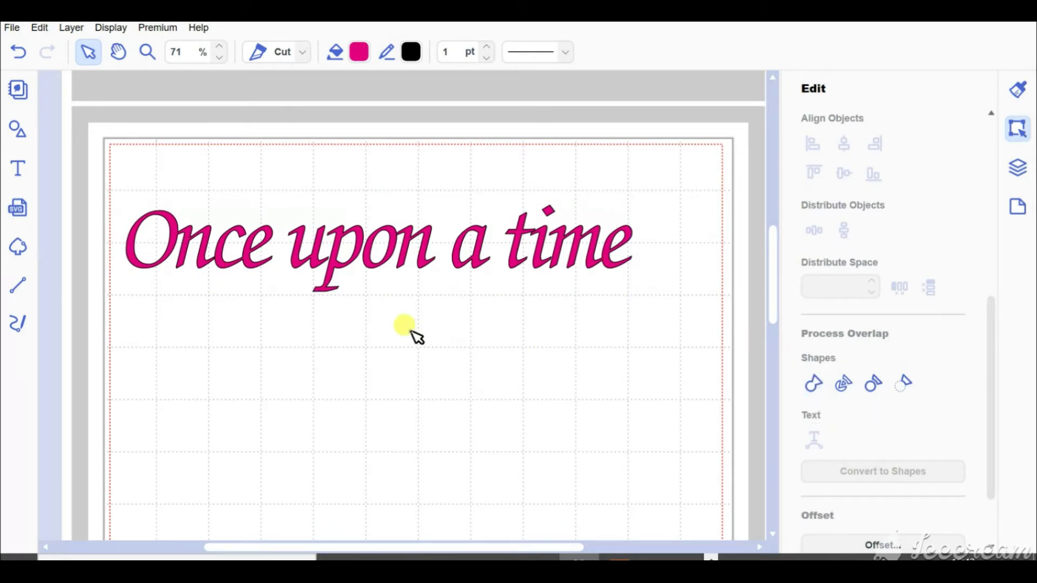
left_click(592, 234)
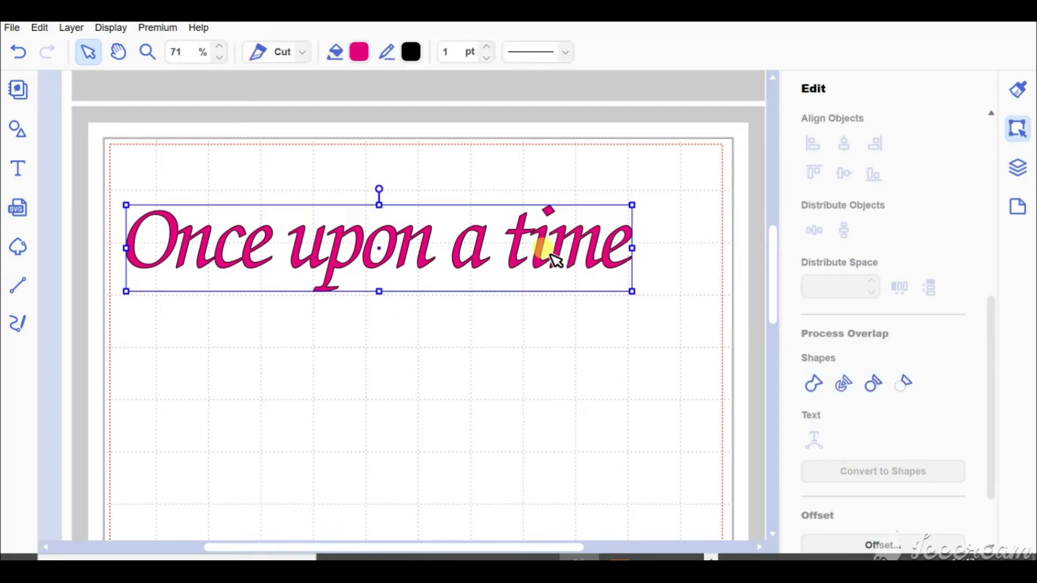
scroll(556, 259, "up", 4)
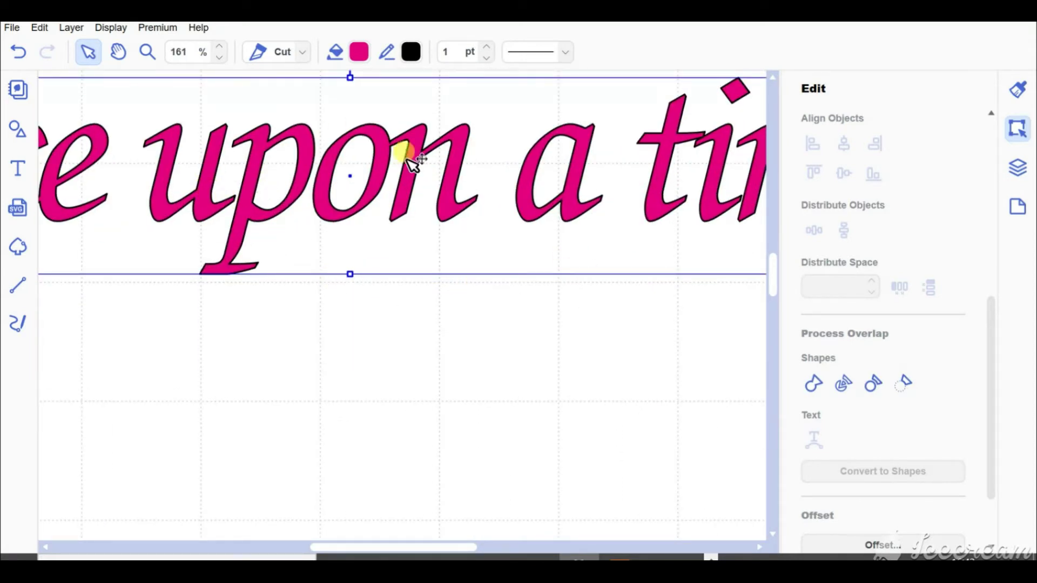
left_click_drag(391, 547, 331, 500)
scroll(442, 370, "down", 1)
scroll(445, 372, "down", 3)
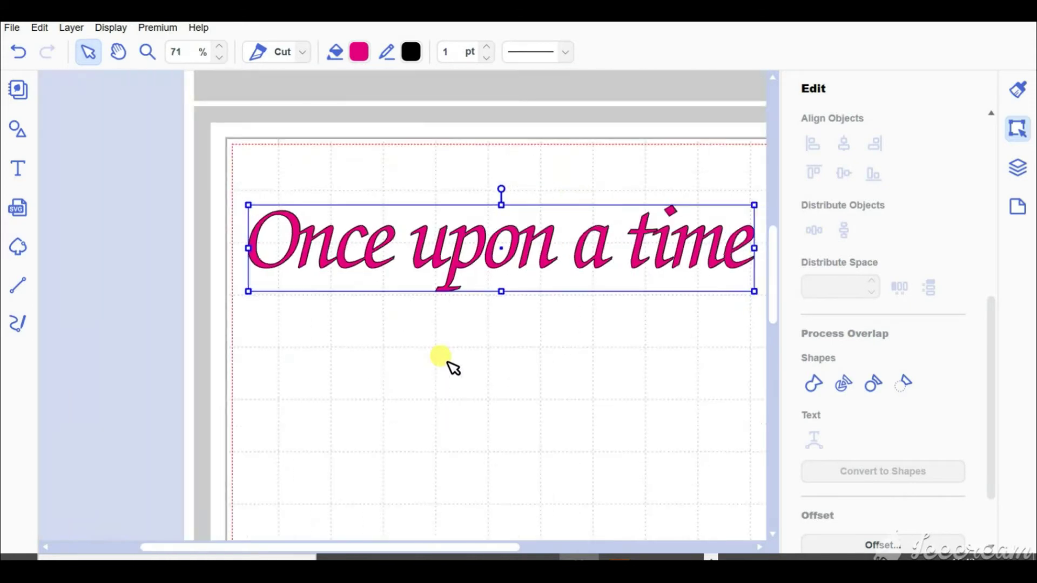
- Weld the overlapping letters, then zoom in and nudge the 'me' of 'time' left
left_click(841, 385)
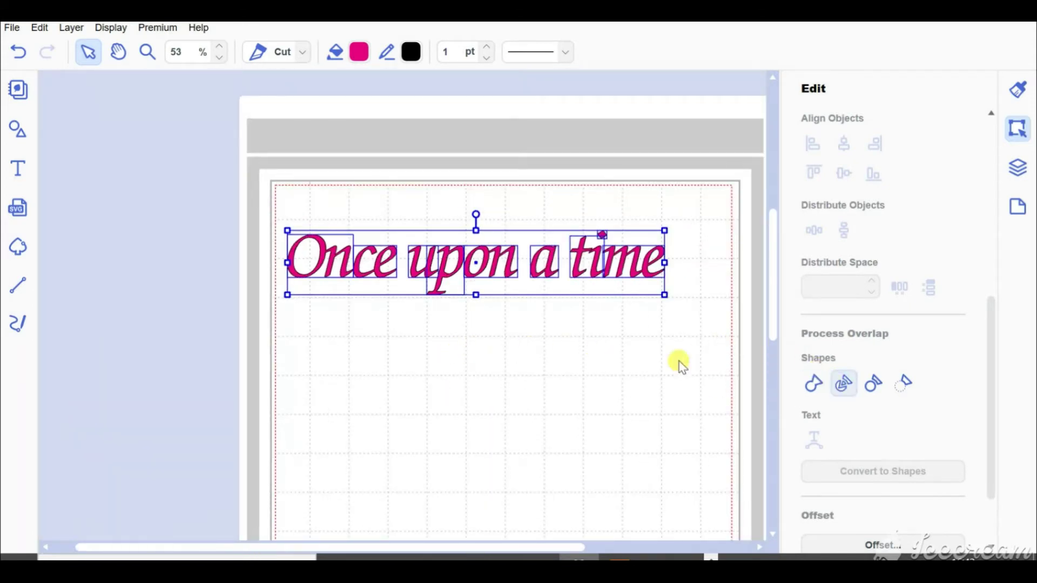
left_click(598, 384)
scroll(662, 294, "up", 1)
scroll(661, 294, "up", 2)
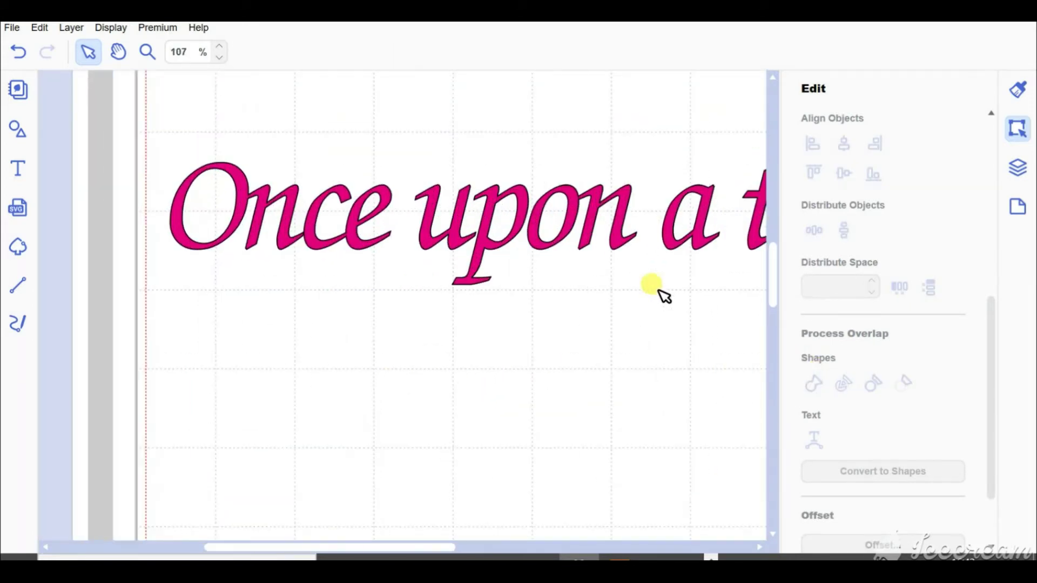
key("space")
left_click_drag(637, 343, 273, 445)
left_click(463, 305)
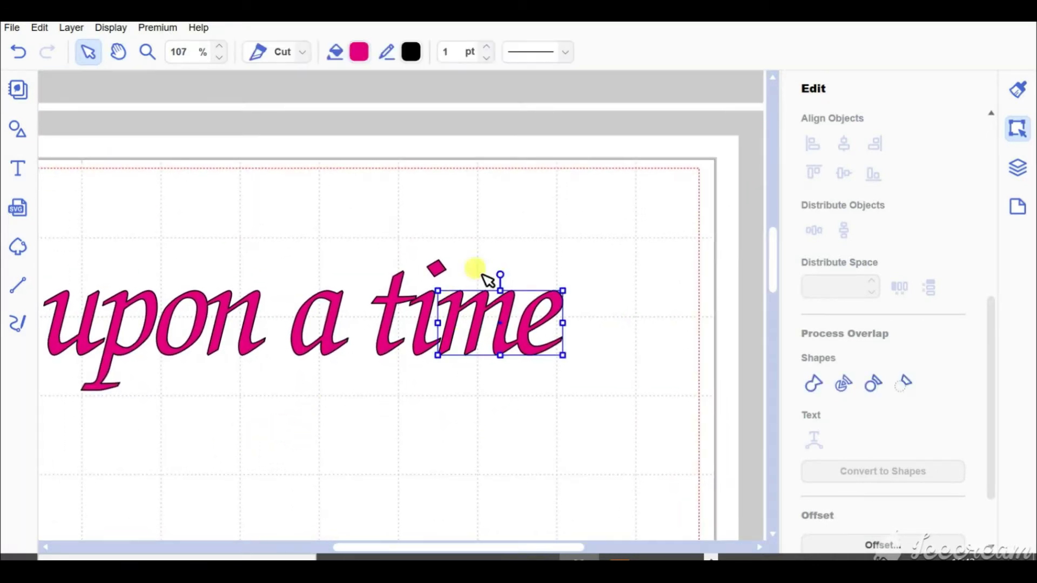
key("Left")
key("Left")
key("Left")
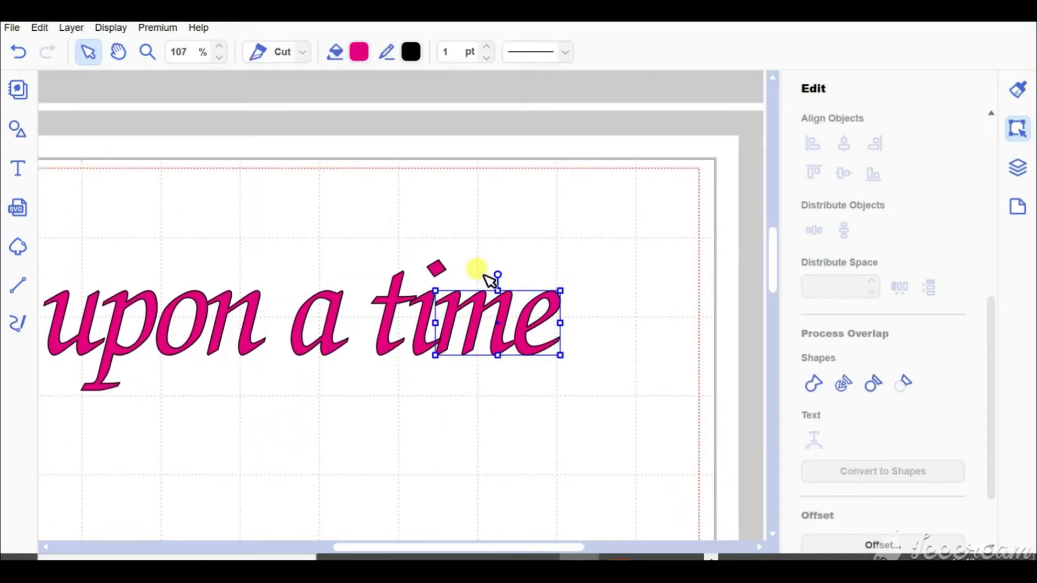
- Weld all letters of 'time' into one shape and select it together with the i-dot
left_click(425, 301, "shift")
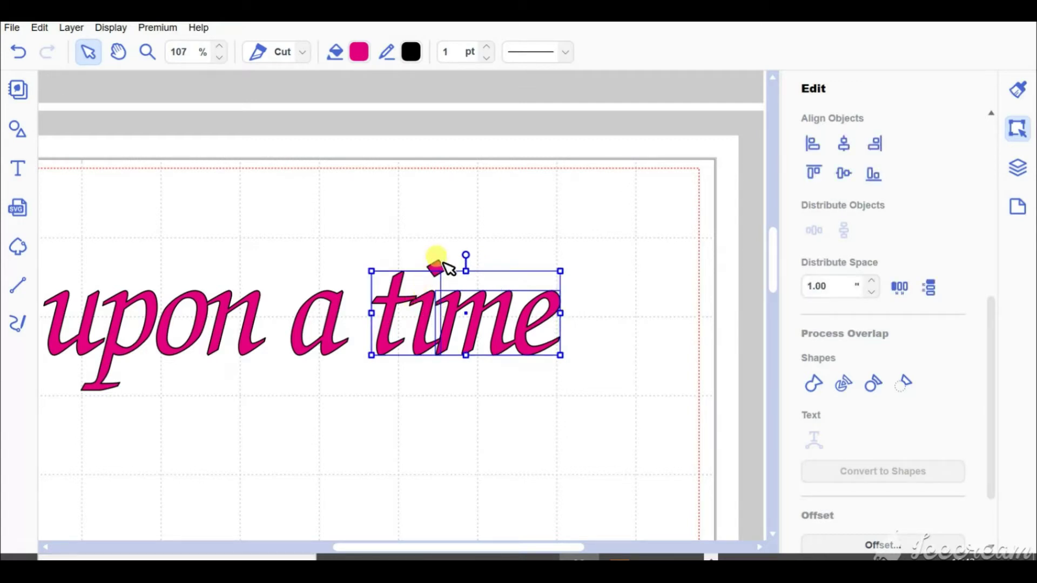
left_click(436, 280)
left_click(432, 268)
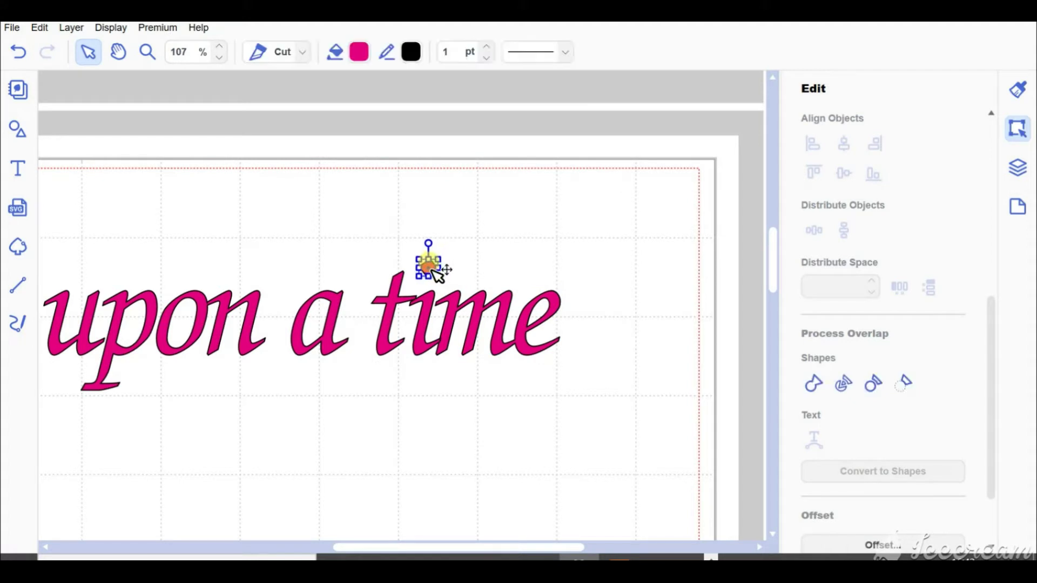
left_click_drag(605, 340, 377, 304)
left_click(814, 386)
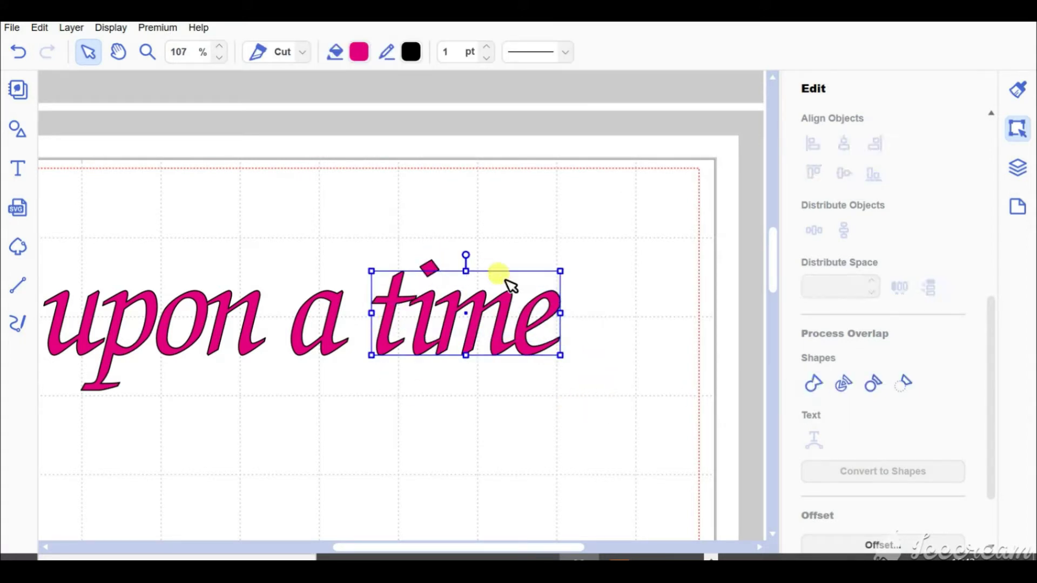
left_click(429, 268, "shift")
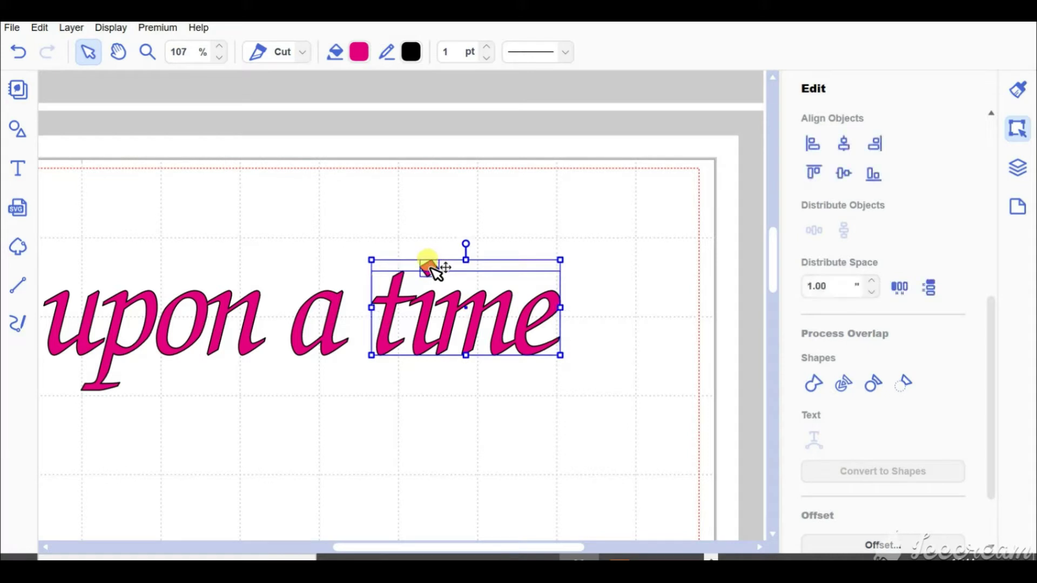
right_click(429, 268)
- Group 'time' with its i-dot, then nudge 'pon' left to close the gap in 'upon'
left_click(478, 394)
left_click(256, 471)
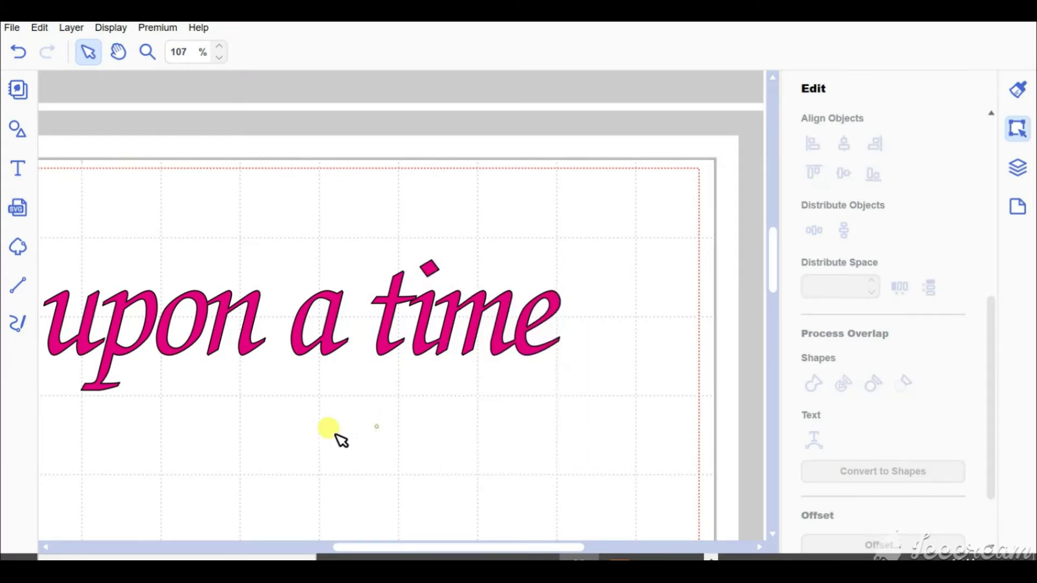
left_click_drag(386, 551, 310, 542)
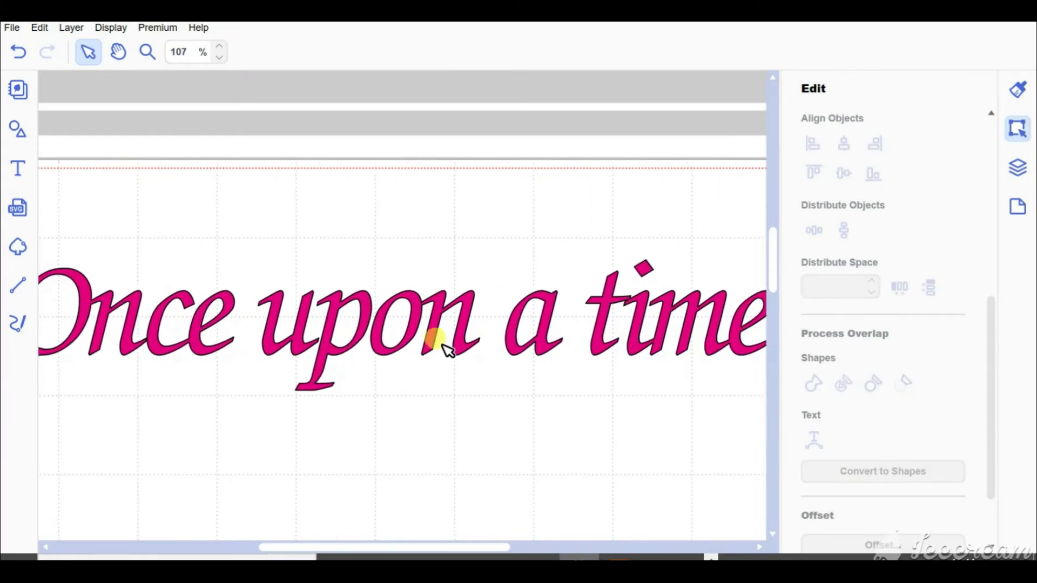
left_click(441, 306)
key("Left")
key("Left")
key("Left")
key("Left")
key("Left")
key("Left")
key("Left")
key("Left")
key("Left")
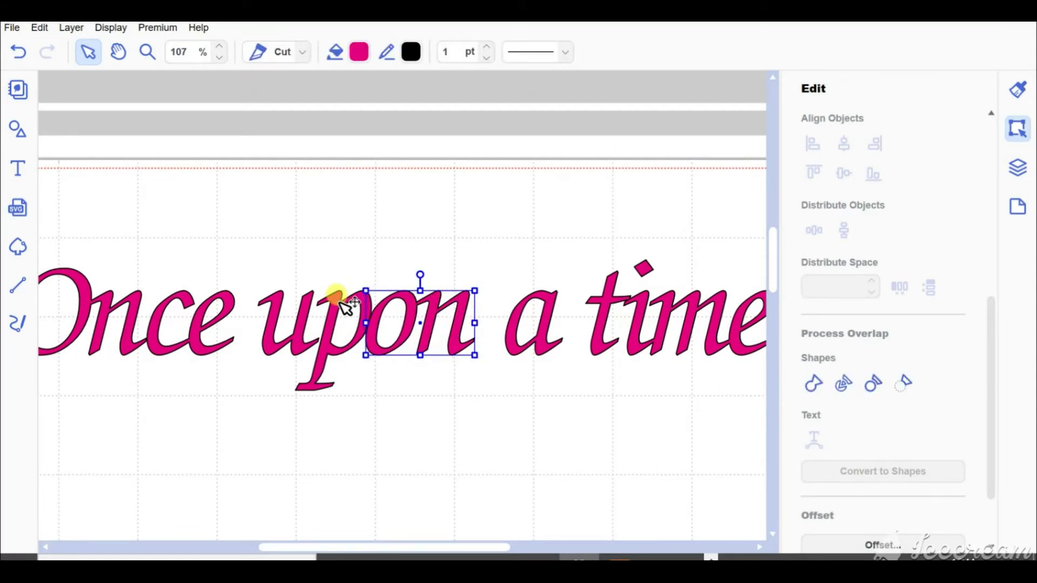
left_click(336, 304, "shift")
key("Left")
key("Left")
key("Left")
key("Left")
key("Left")
key("Left")
key("Left")
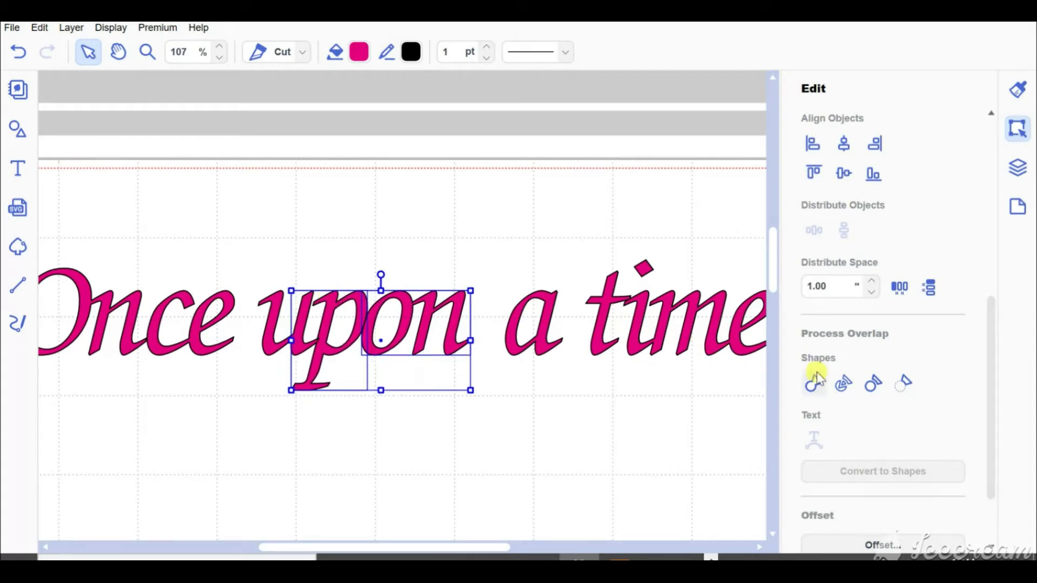
- Marquee-select all the letters of 'upon' and weld them into one shape
left_click(379, 304)
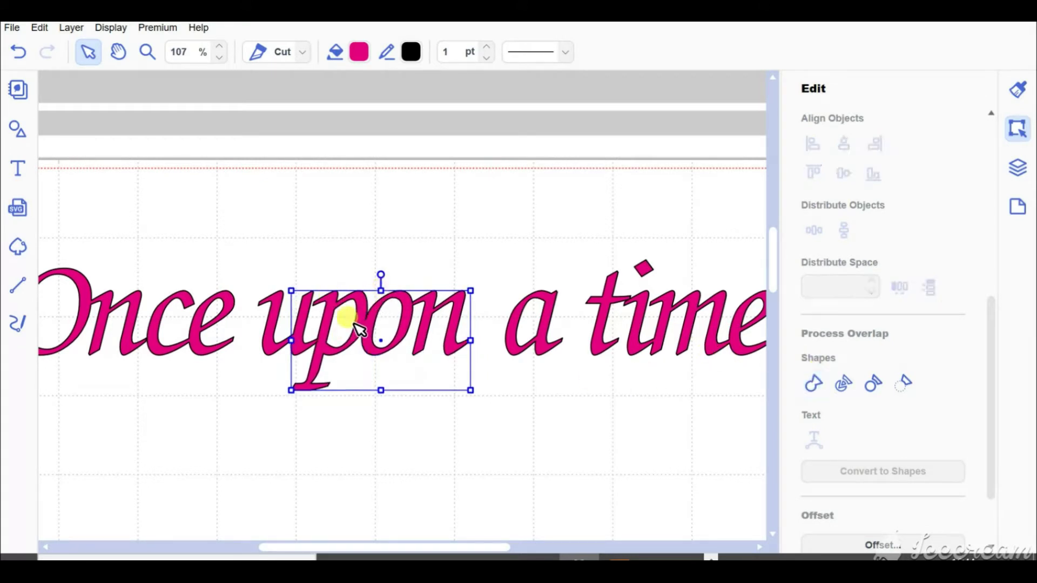
left_click_drag(296, 258, 419, 374)
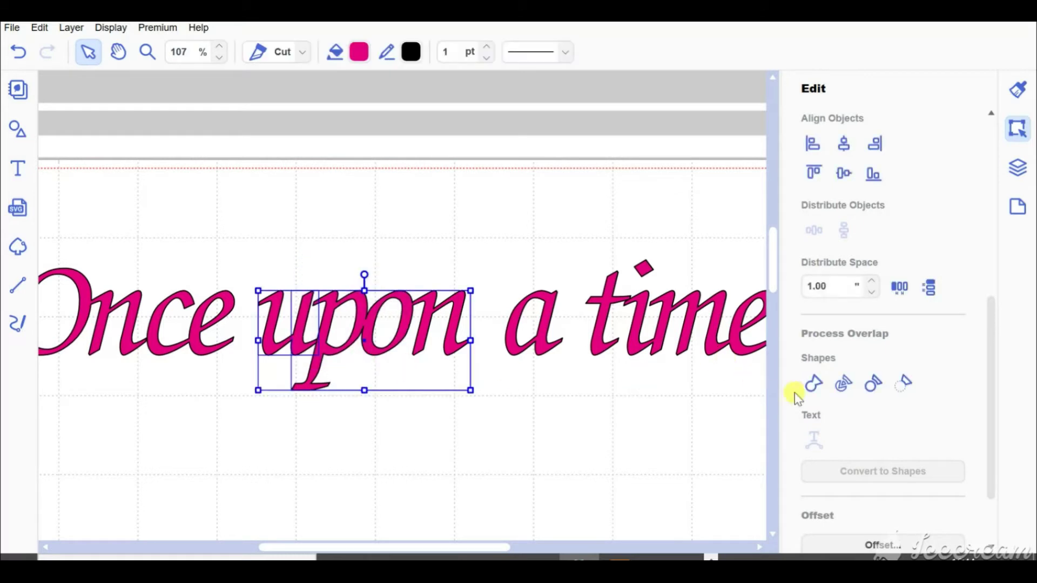
left_click(816, 384)
left_click(383, 445)
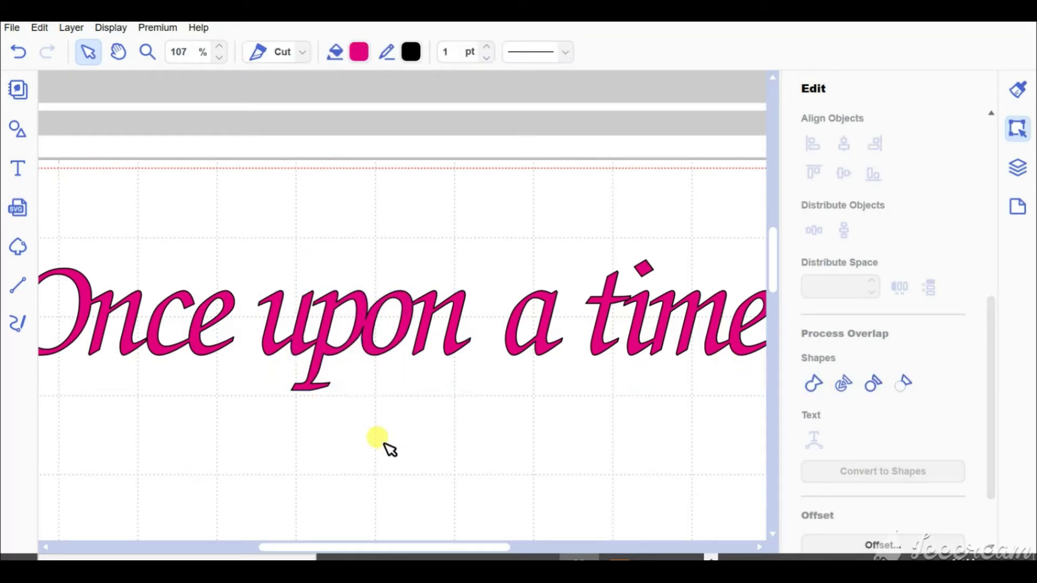
left_click_drag(389, 547, 329, 547)
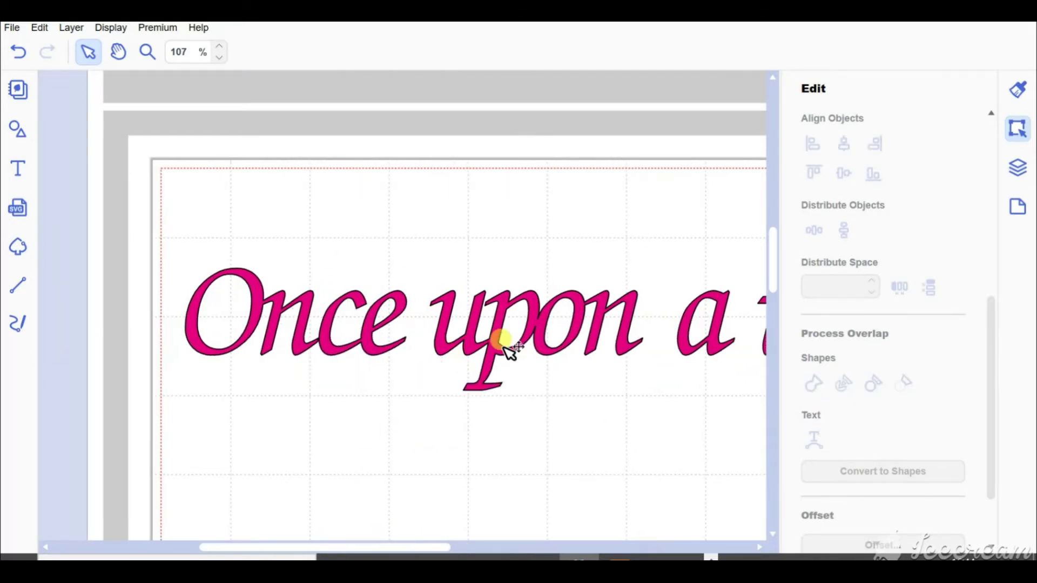
- Shift the 'ce' of 'Once' left to meet 'On' and select both parts
left_click(463, 307)
left_click(332, 343)
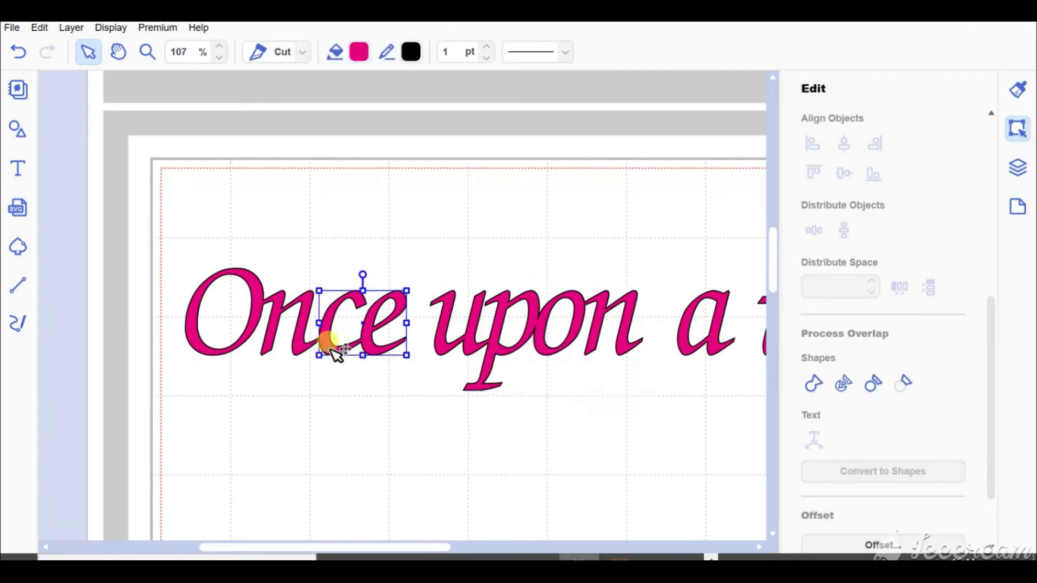
left_click(304, 333)
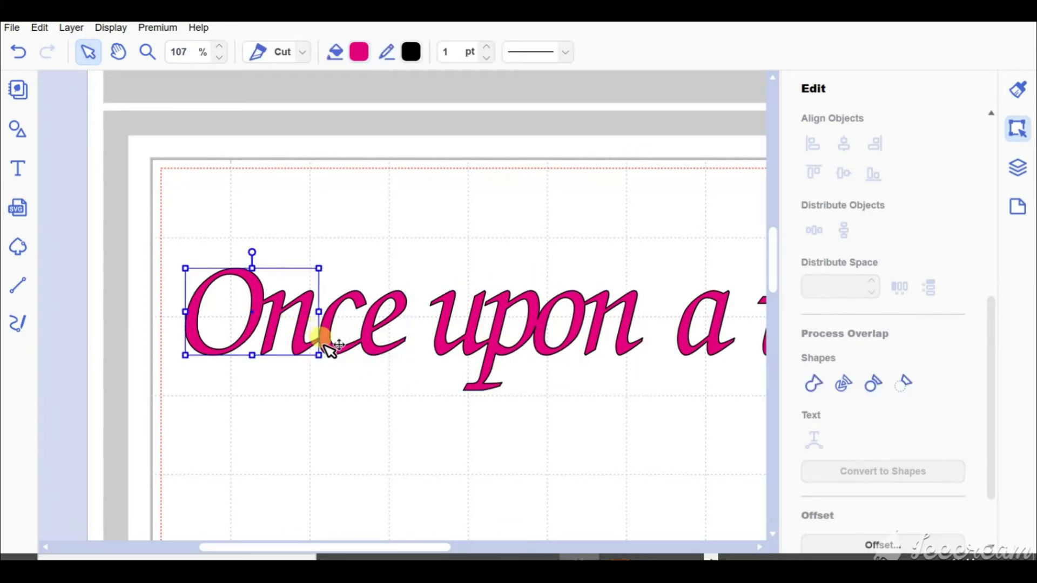
left_click(323, 341)
left_click_drag(325, 345, 323, 345)
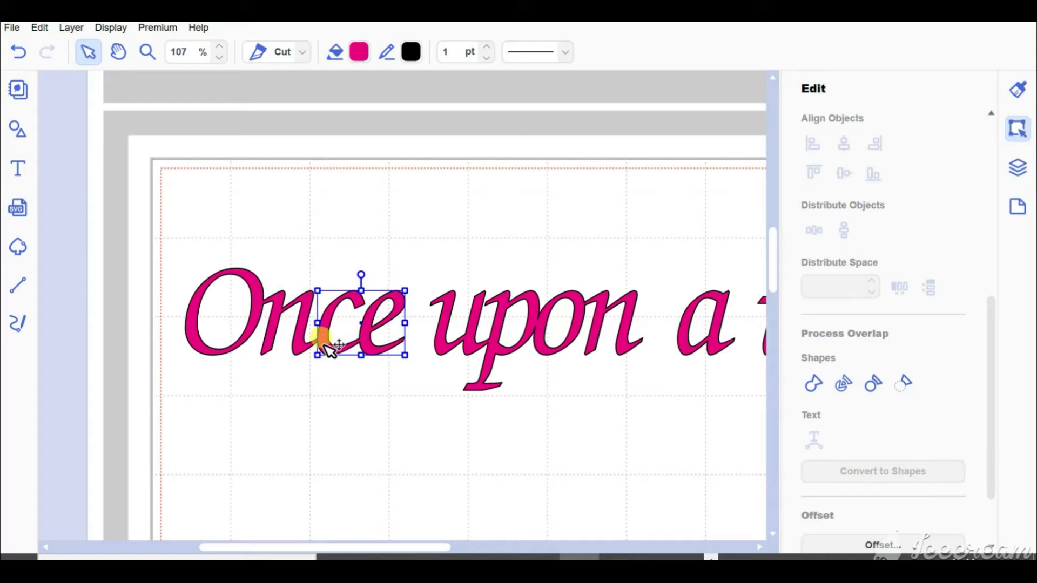
left_click_drag(195, 255, 331, 345)
left_click(534, 432)
- Group the four pink words into one object and move it toward the mat's top centre
scroll(569, 418, "down", 2)
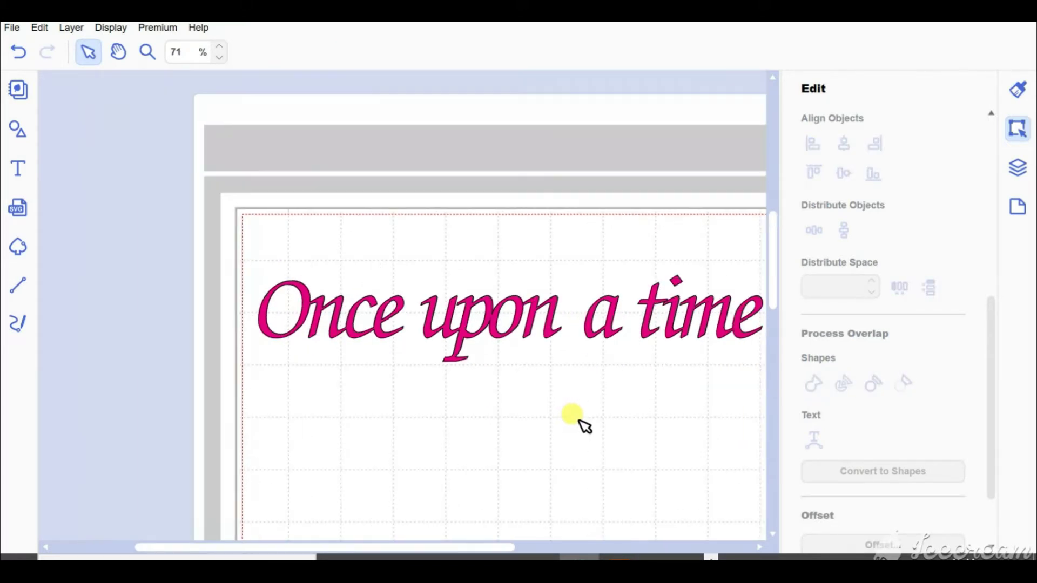
left_click_drag(706, 350, 201, 289)
right_click(358, 320)
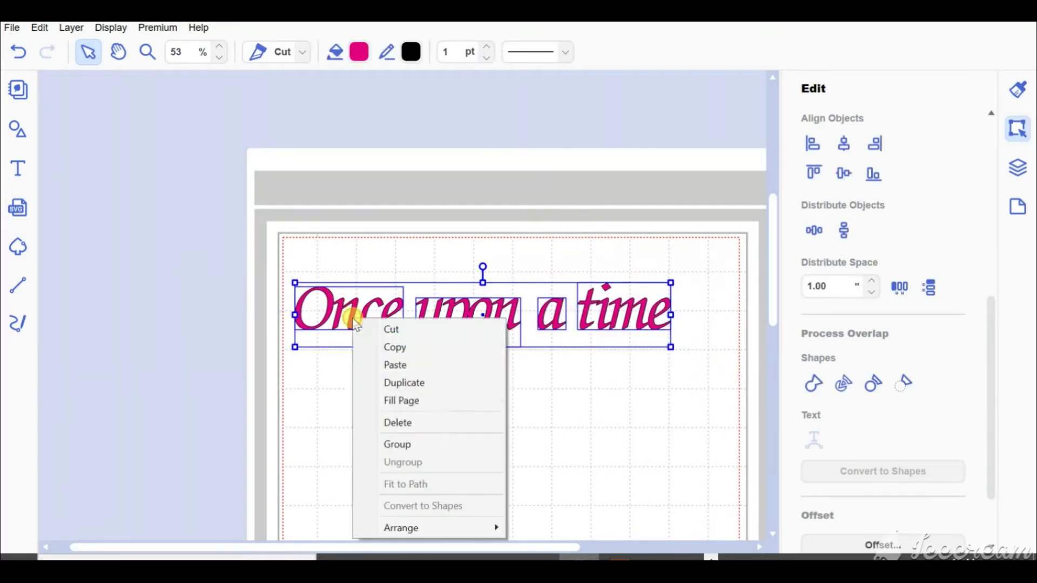
left_click(426, 439)
left_click_drag(457, 311, 492, 292)
- Add a second 'Once upon a time' text line below the pink line and enlarge it
left_click(475, 453)
left_click(17, 169)
left_click(352, 391)
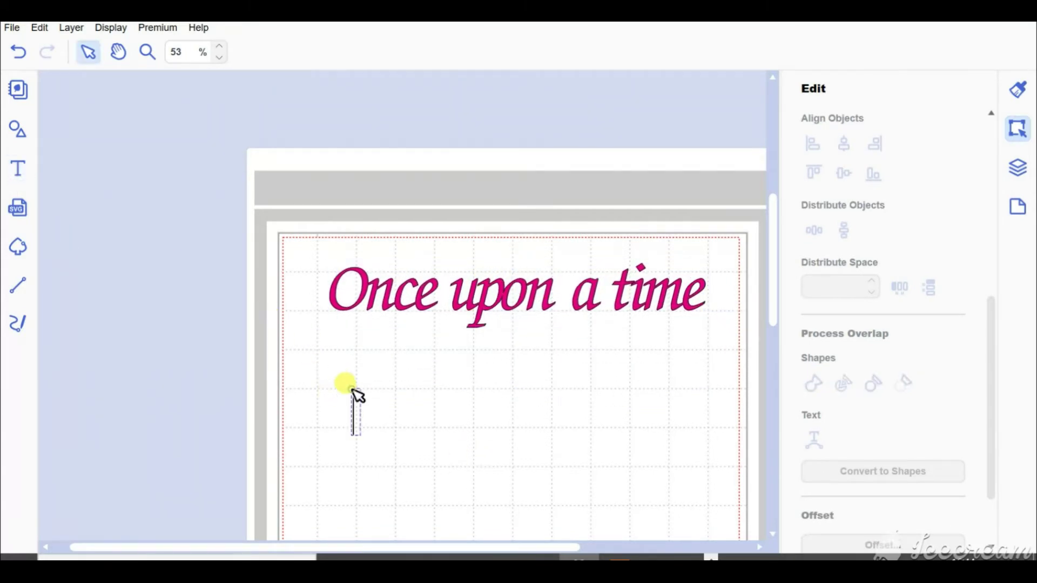
type("Once")
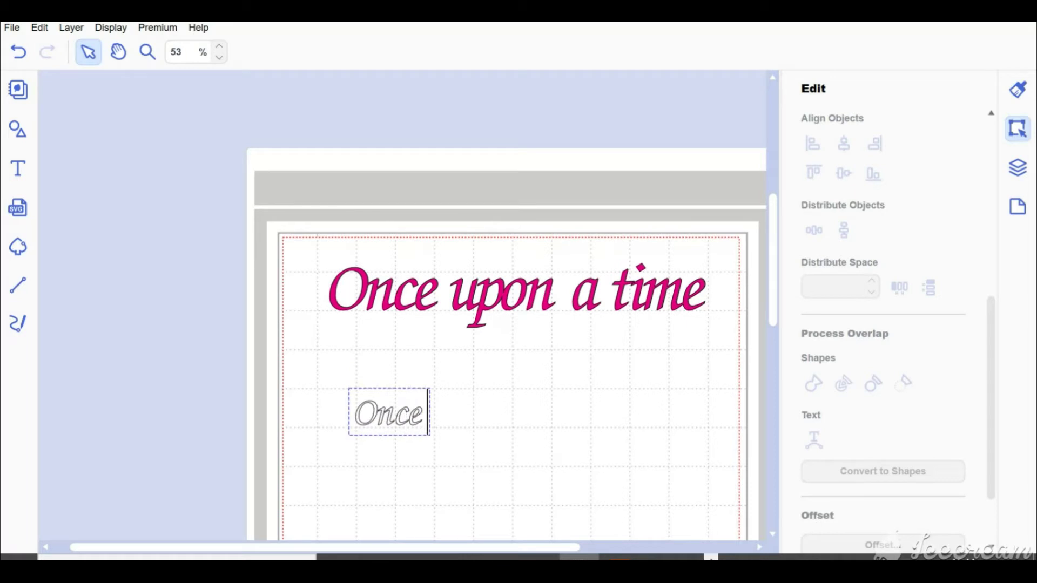
type(" upon a time")
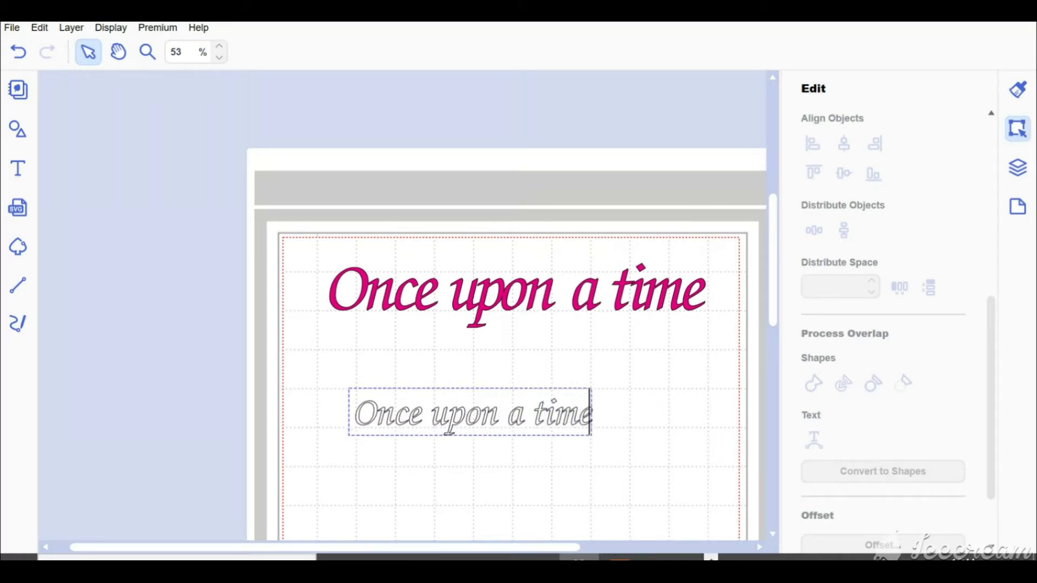
left_click(606, 491)
left_click_drag(597, 398, 707, 359)
- Fill the new line with dark navy and move it up under the pink line
left_click(354, 54)
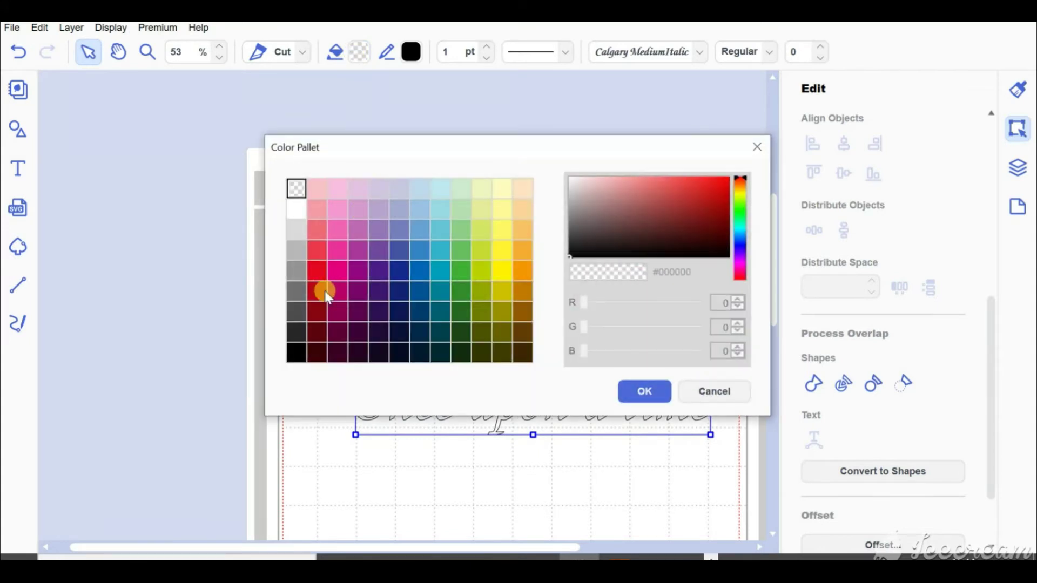
left_click(400, 301)
left_click(643, 390)
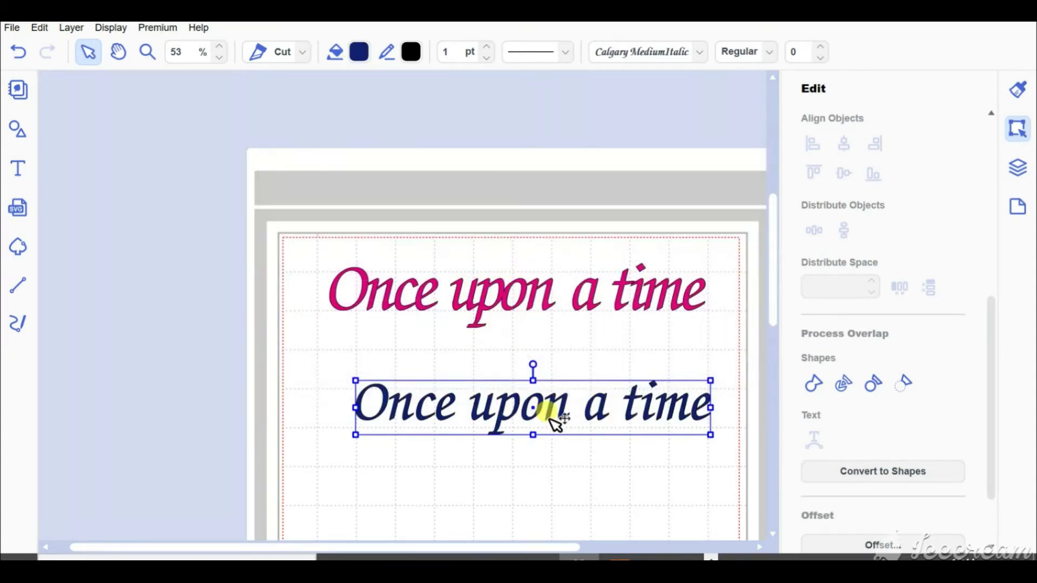
left_click_drag(561, 408, 554, 377)
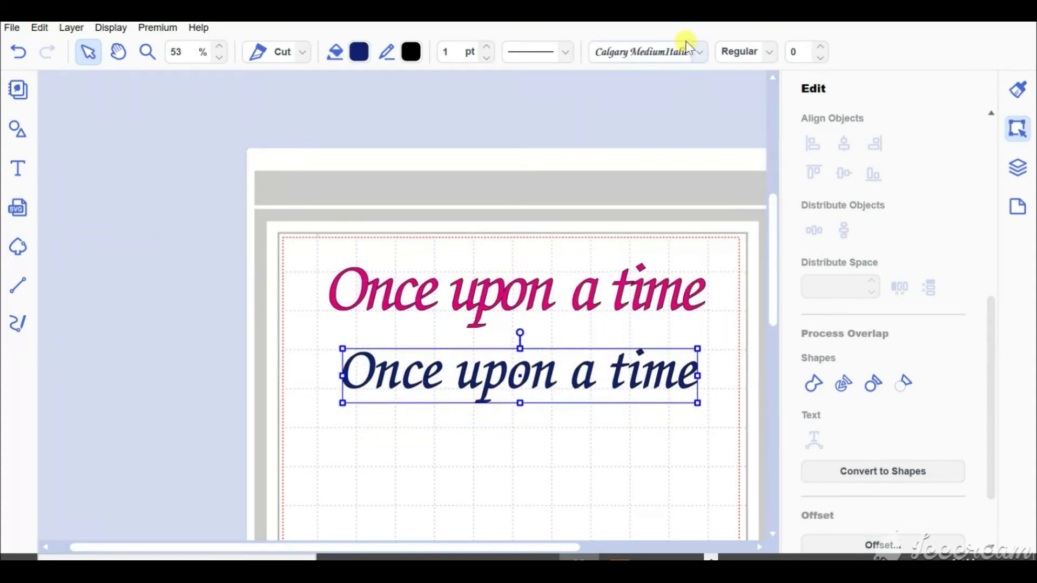
- Change the navy line to the Cinderella font, shrink it, and align it under the pink line
left_click(700, 56)
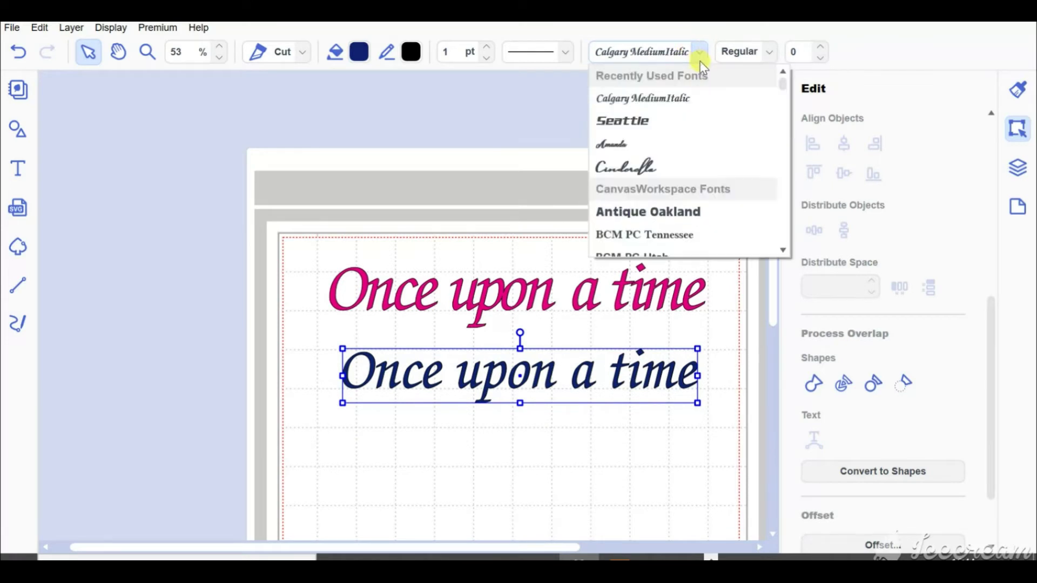
left_click(651, 176)
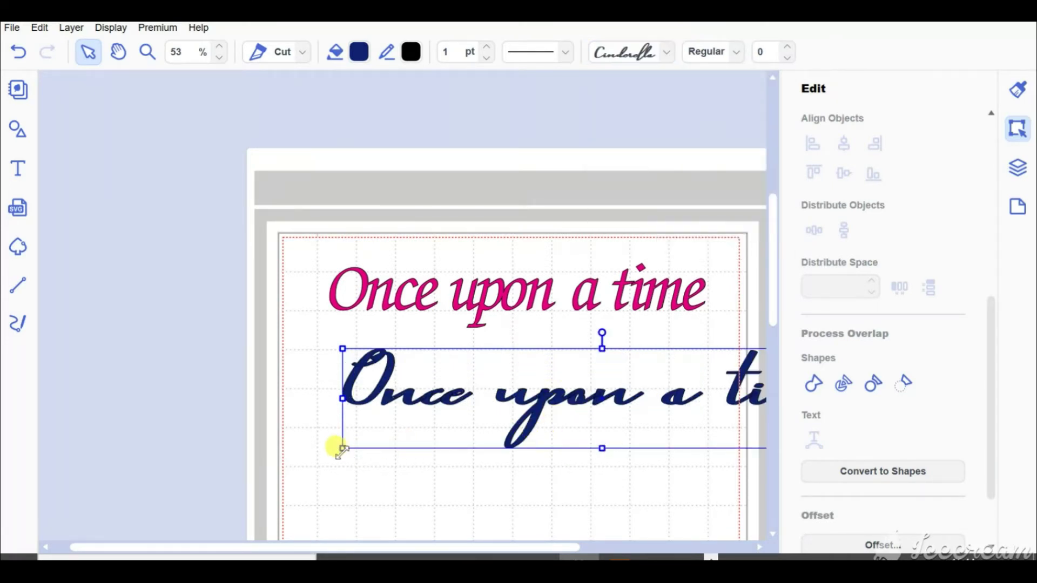
left_click_drag(343, 448, 476, 397)
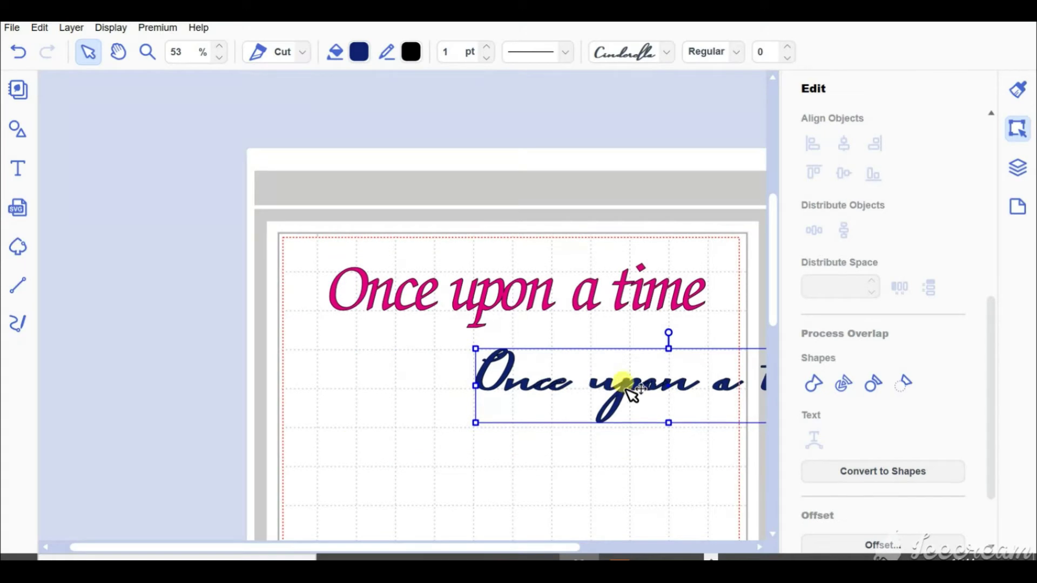
left_click_drag(631, 393, 469, 370)
scroll(350, 367, "up", 3)
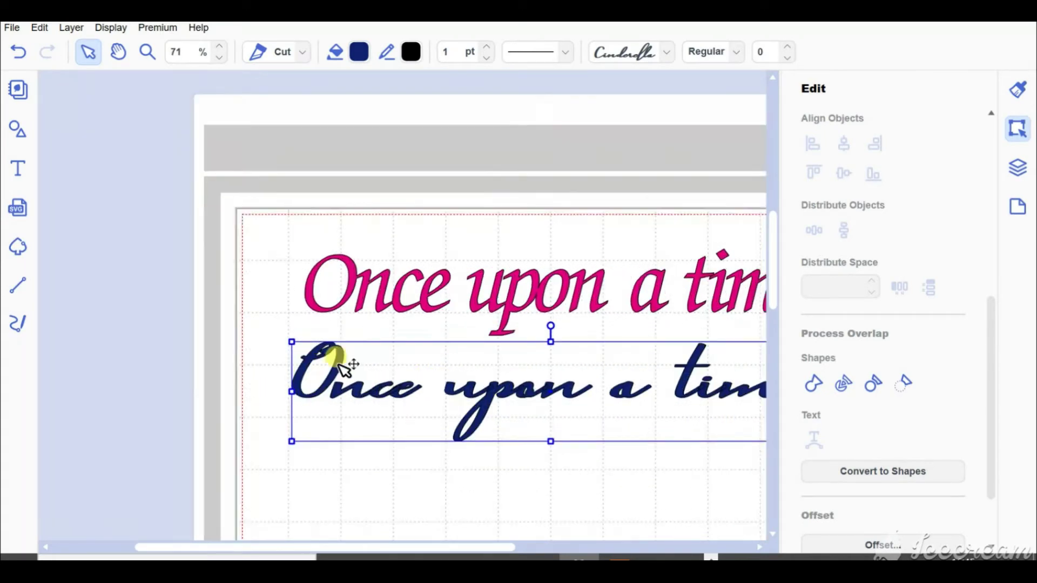
scroll(350, 367, "up", 5)
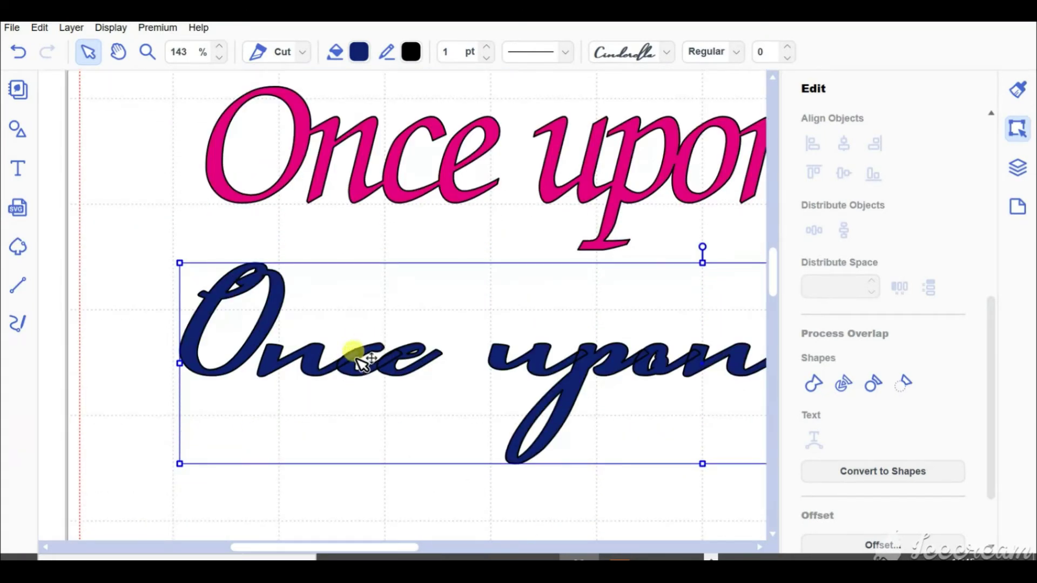
- Weld the navy Cinderella line, shift it slightly left and up, then split it into word shapes
left_click(814, 384)
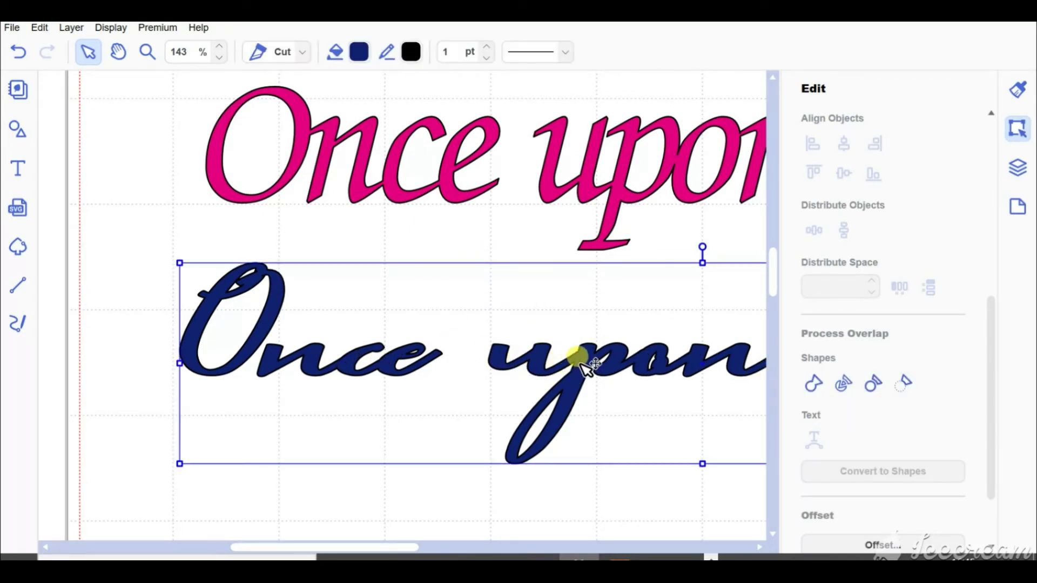
left_click_drag(578, 367, 490, 347)
scroll(585, 394, "down", 3)
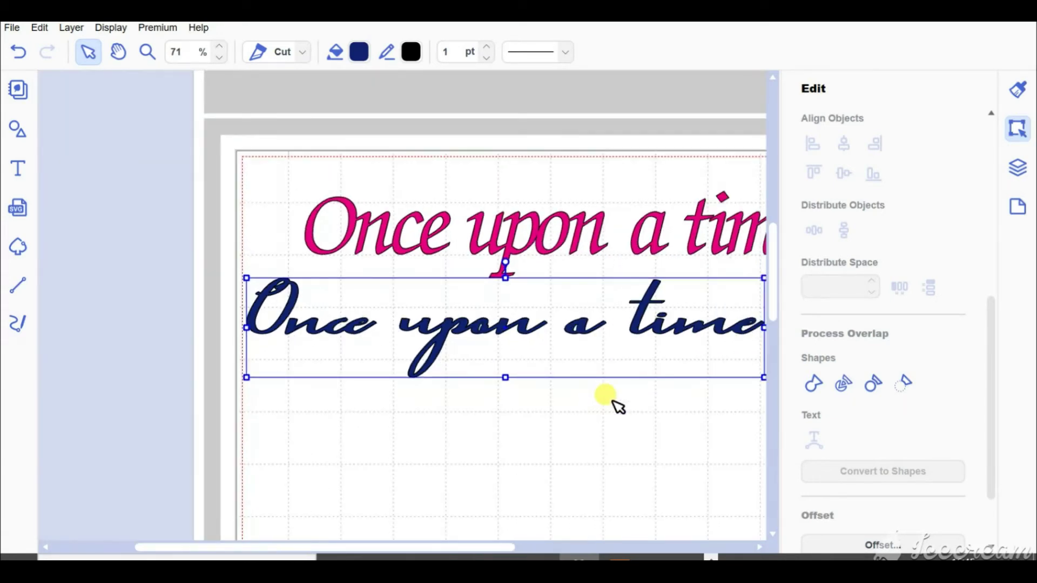
left_click(841, 384)
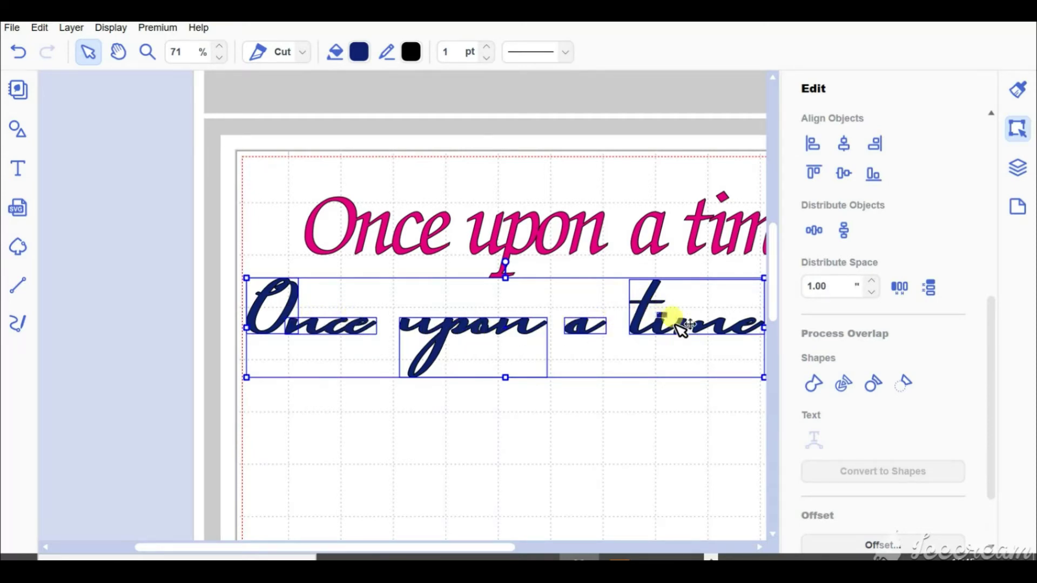
left_click(365, 434)
scroll(278, 346, "up", 4)
- Nudge the navy 'O' right toward 'nce', then select 'upon', 'a' and 'time' in turn
left_click(182, 297)
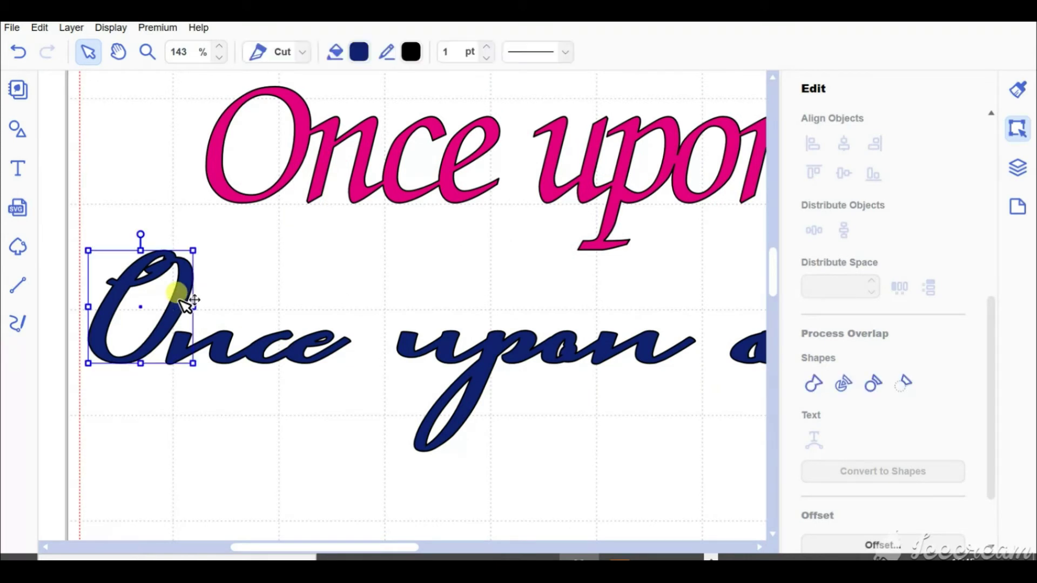
key("Right")
key("Right")
key("Right")
key("Right")
key("Right")
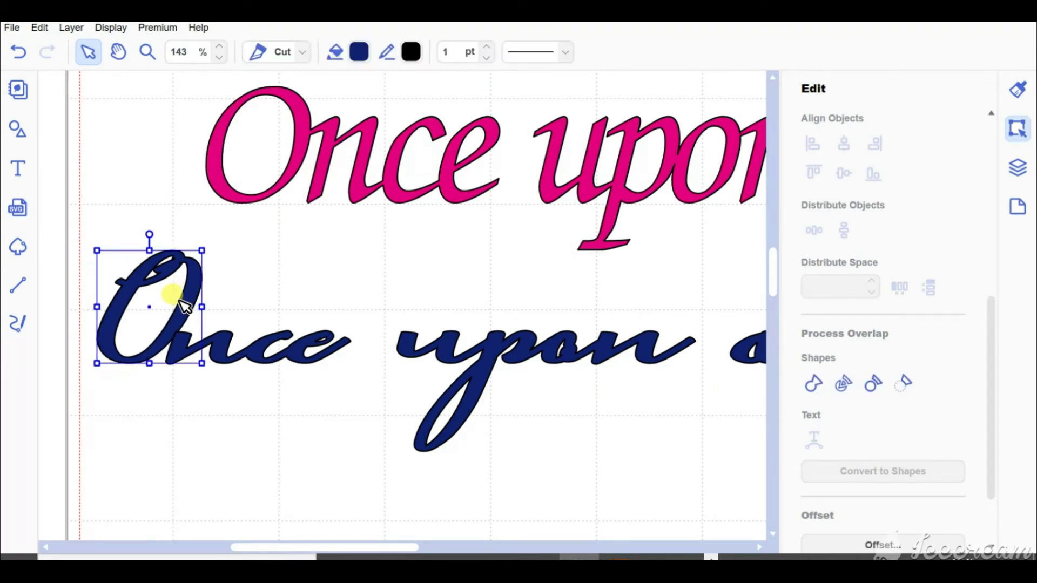
left_click(219, 340, "shift")
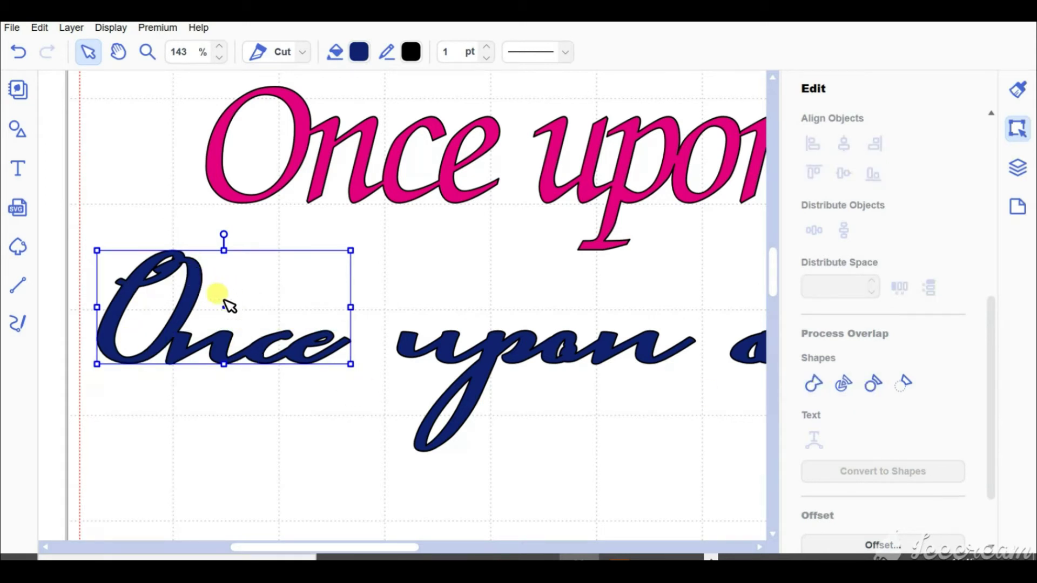
left_click(487, 363)
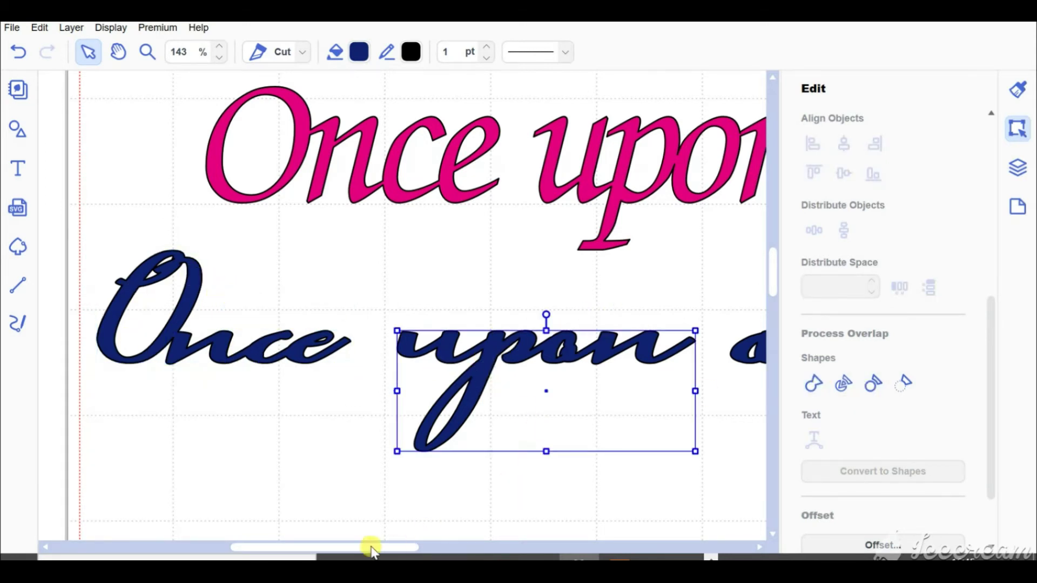
key("h")
left_click_drag(590, 482, 218, 448)
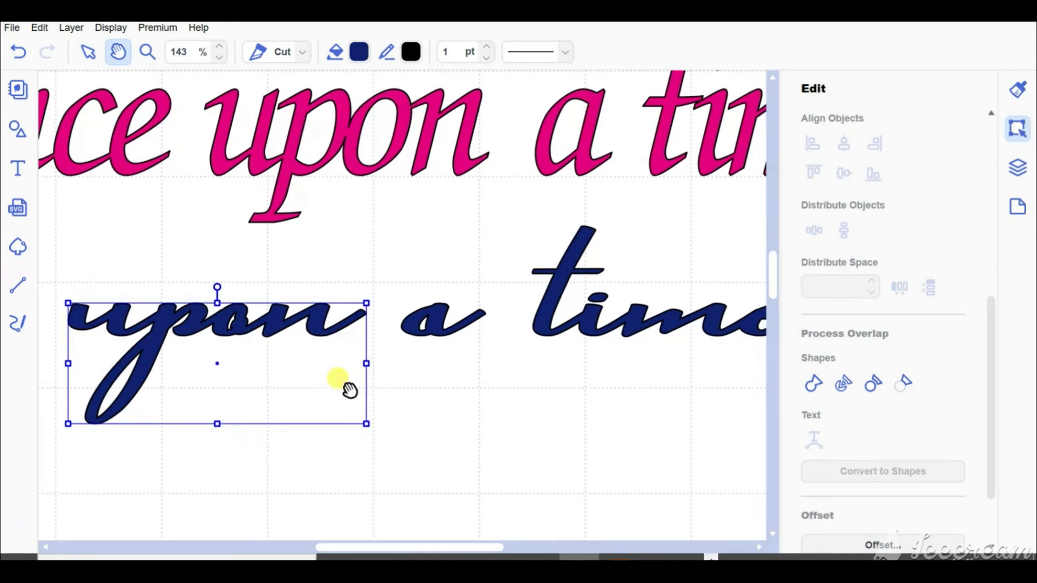
left_click(440, 314)
left_click_drag(677, 434, 464, 429)
key("v")
left_click(512, 324)
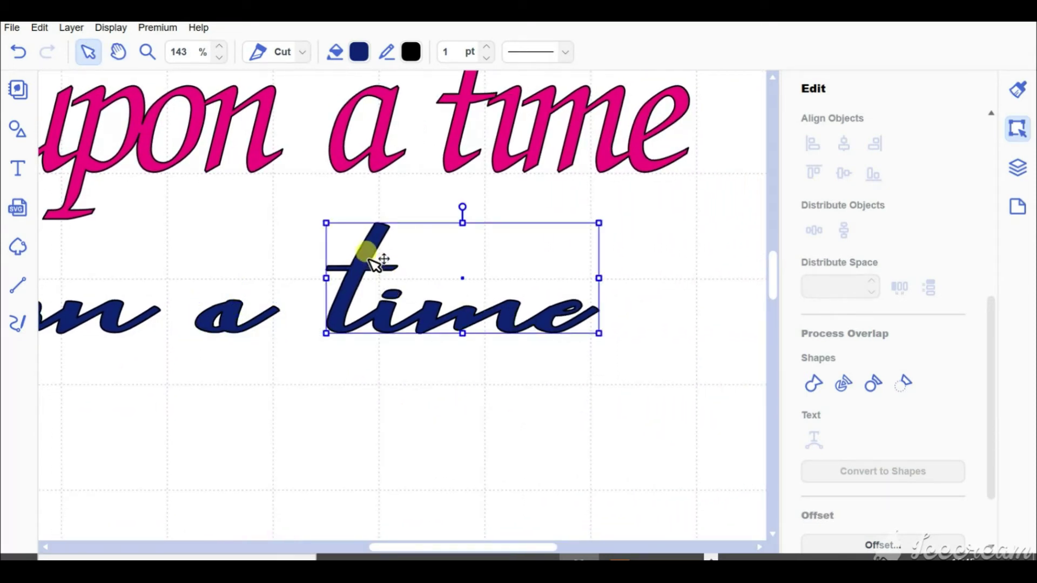
- Marquee-select all four navy word shapes, group them, and shift the group right and down
left_click(385, 431)
scroll(358, 421, "down", 3)
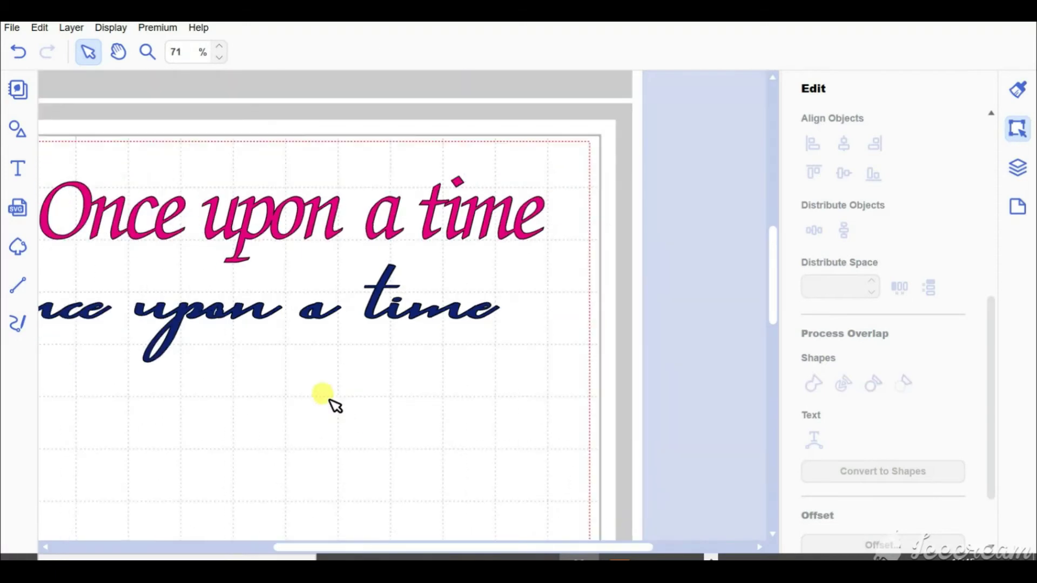
key("h")
left_click_drag(314, 445, 432, 450)
key("v")
left_click_drag(684, 312, 168, 309)
right_click(233, 302)
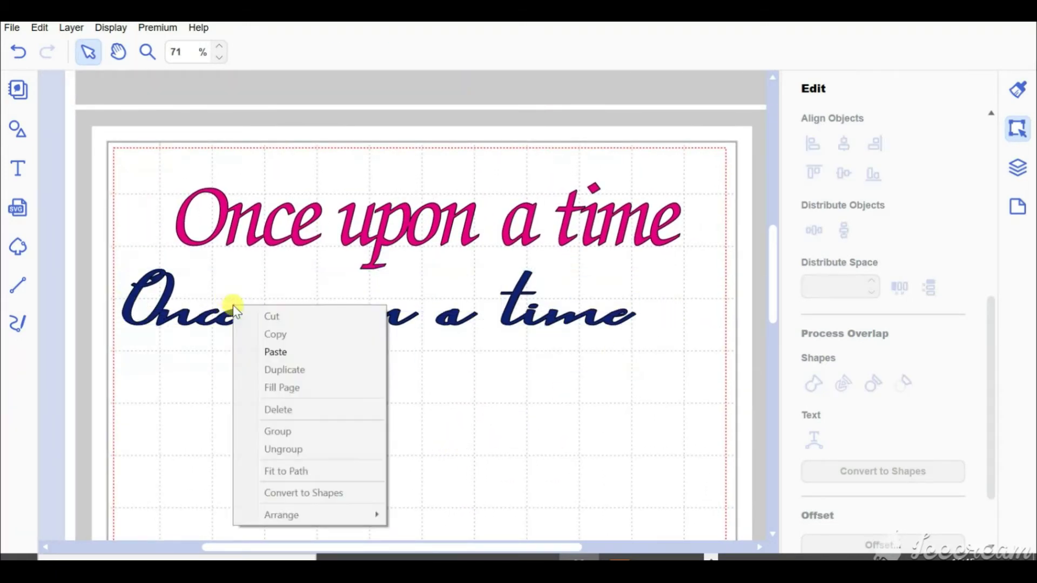
left_click(528, 419)
left_click_drag(668, 321, 164, 286)
right_click(166, 288)
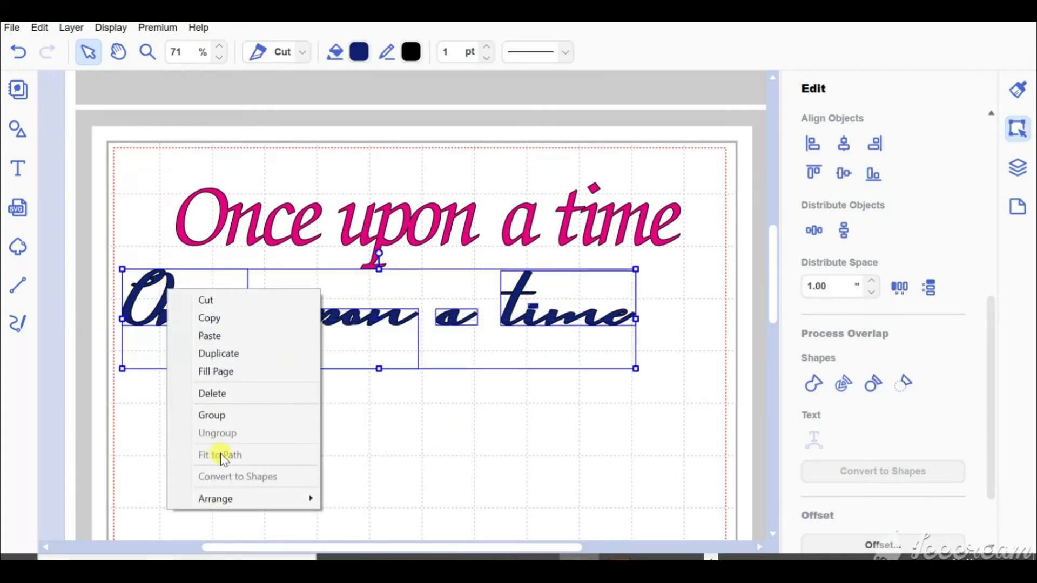
left_click(229, 417)
left_click_drag(322, 319, 363, 331)
- Add a new 'Once upon a time' text line below the navy script line
left_click(378, 449)
scroll(318, 291, "down", 3)
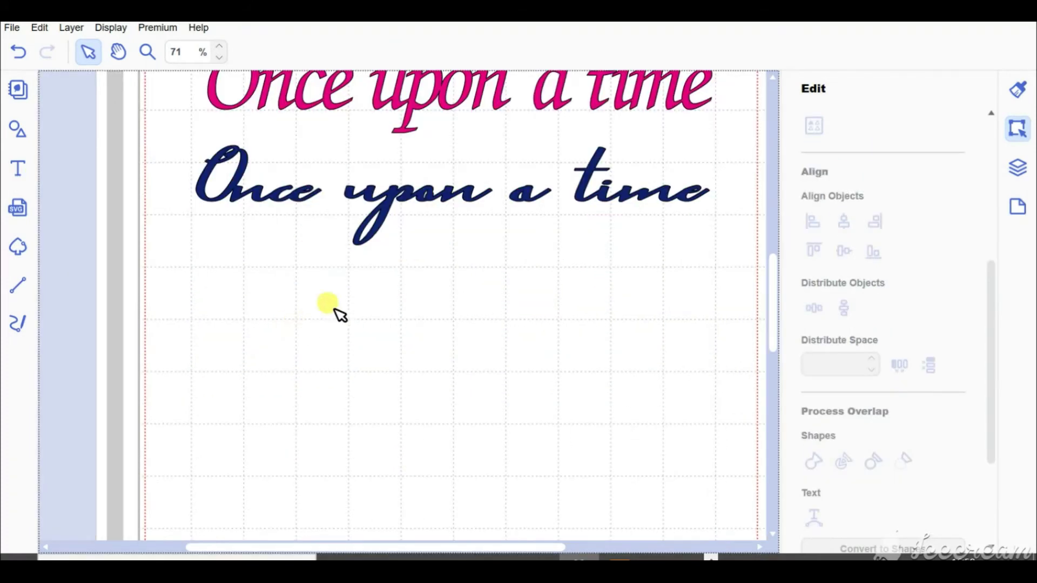
left_click(16, 172)
left_click(230, 304)
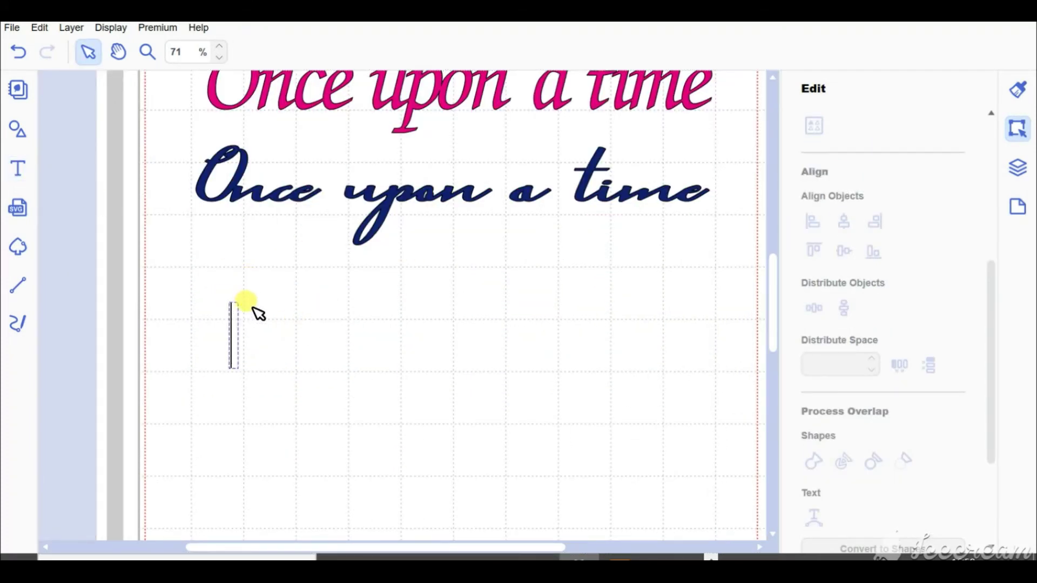
type("Once upon a time")
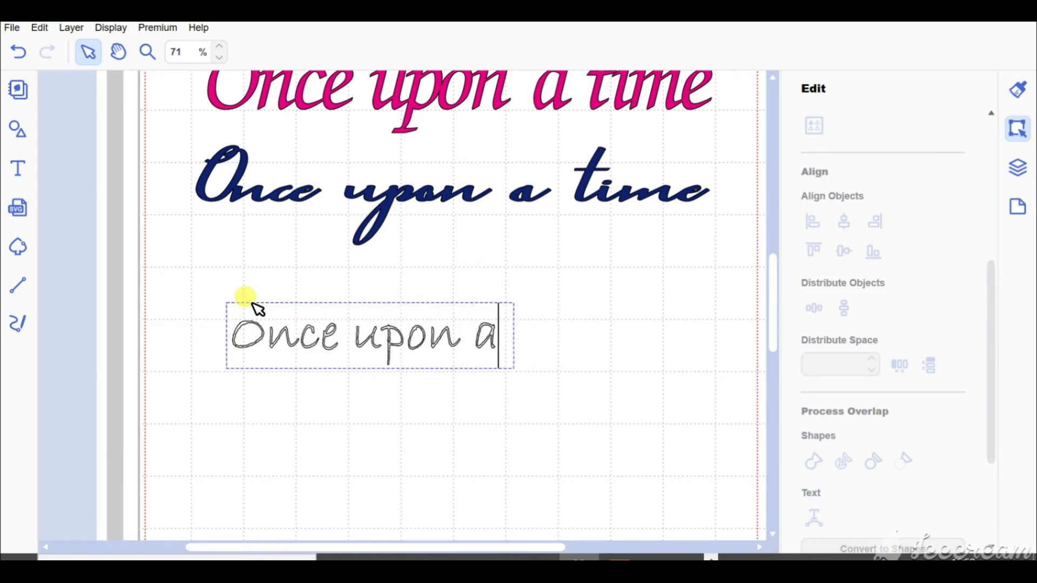
left_click(496, 398)
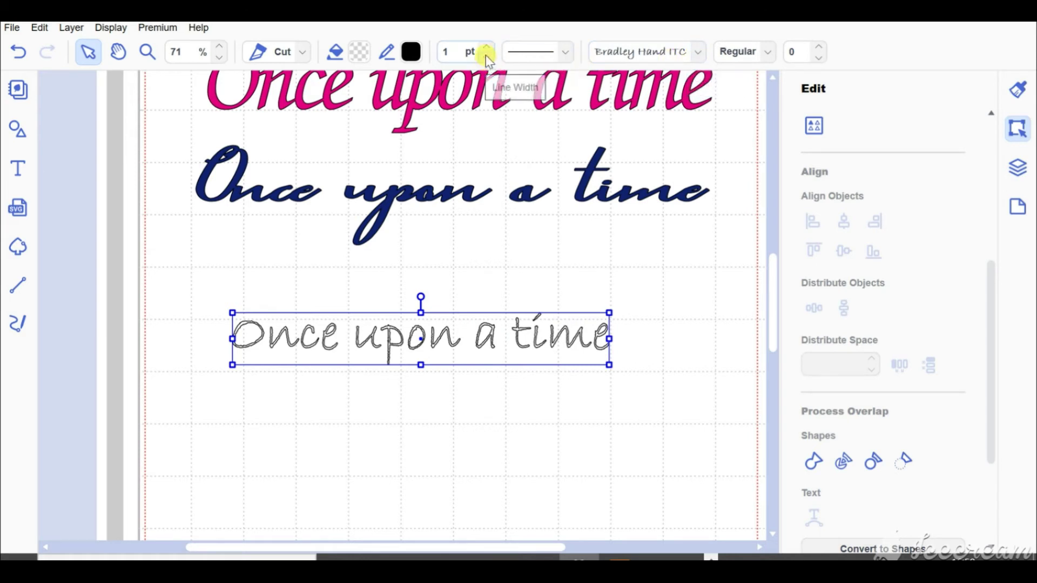
- Set the new line's font to Bradley Hand ITC and letter spacing to -1
left_click(698, 52)
scroll(682, 197, "down", 5)
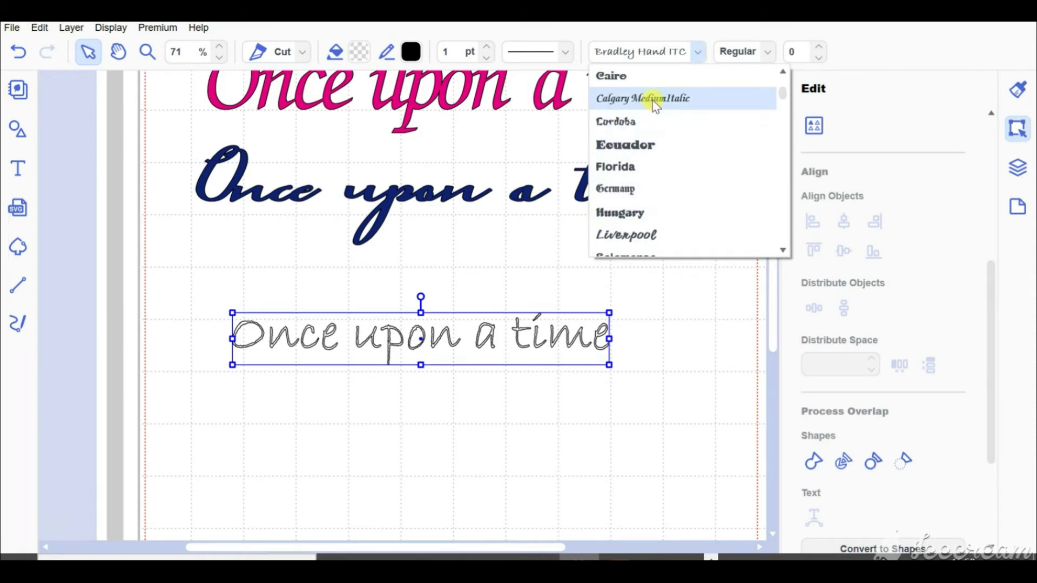
left_click(656, 98)
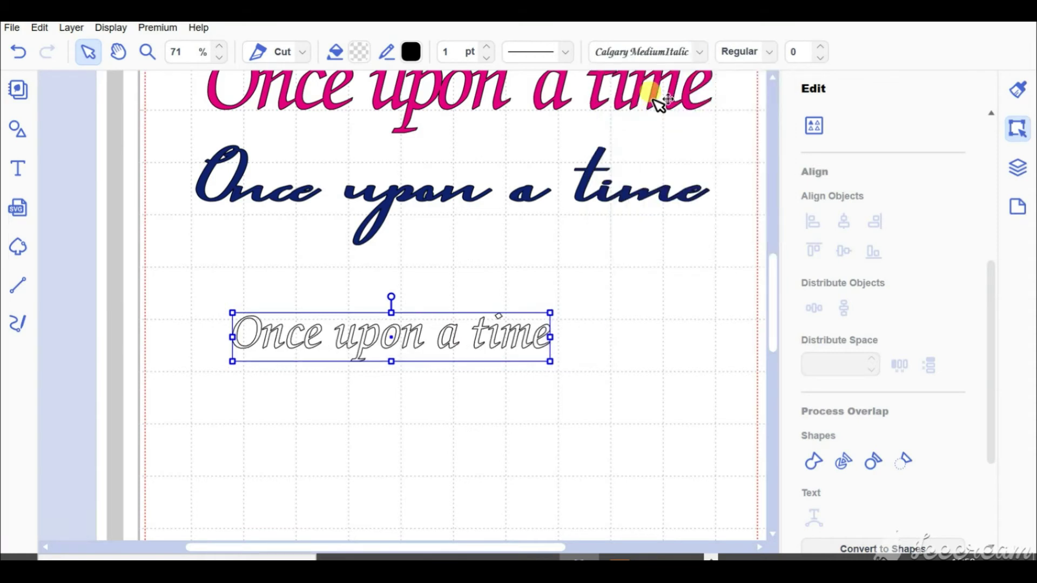
left_click(701, 54)
scroll(677, 183, "down", 10)
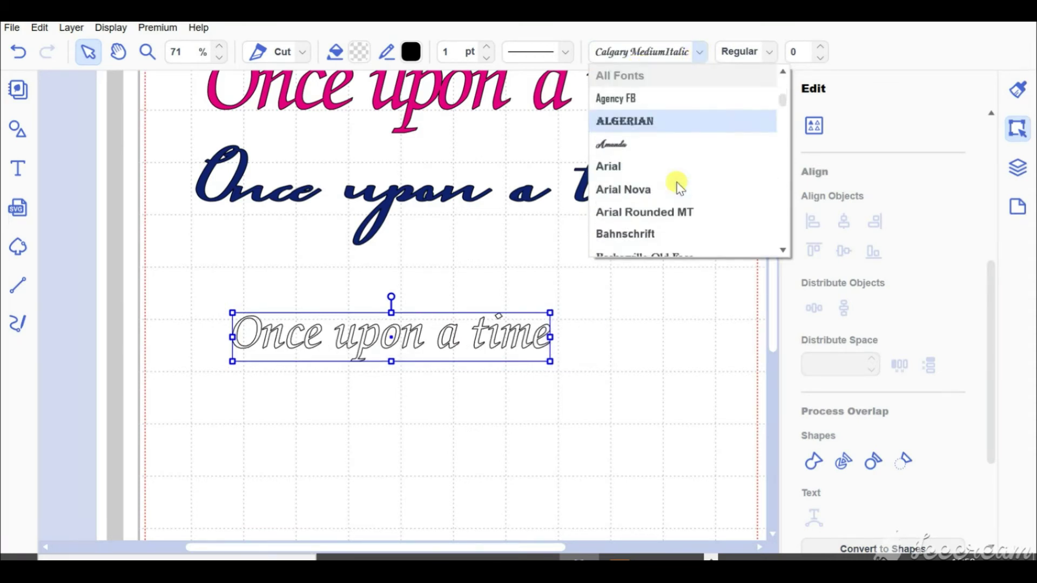
scroll(676, 187, "down", 5)
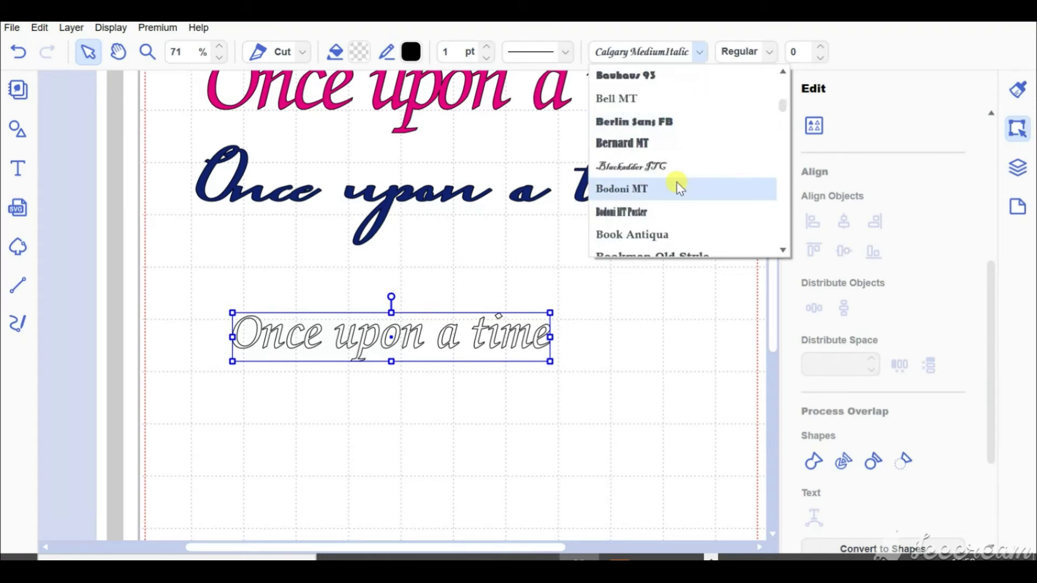
left_click(675, 190)
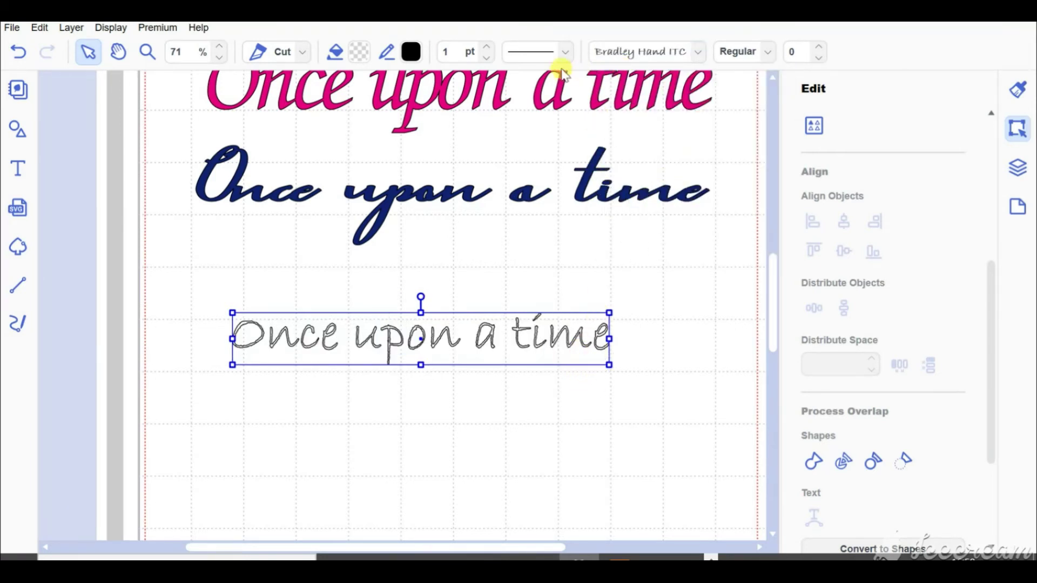
left_click(819, 57)
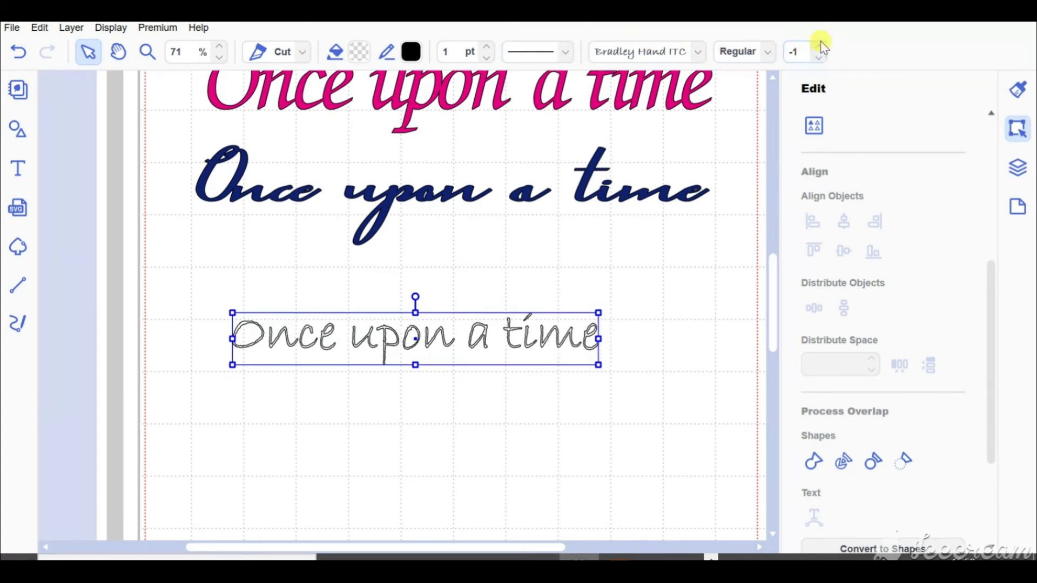
- Reset letter spacing to 0, keep a 1 pt outline, and fill the line red (#EB394C)
left_click(789, 54)
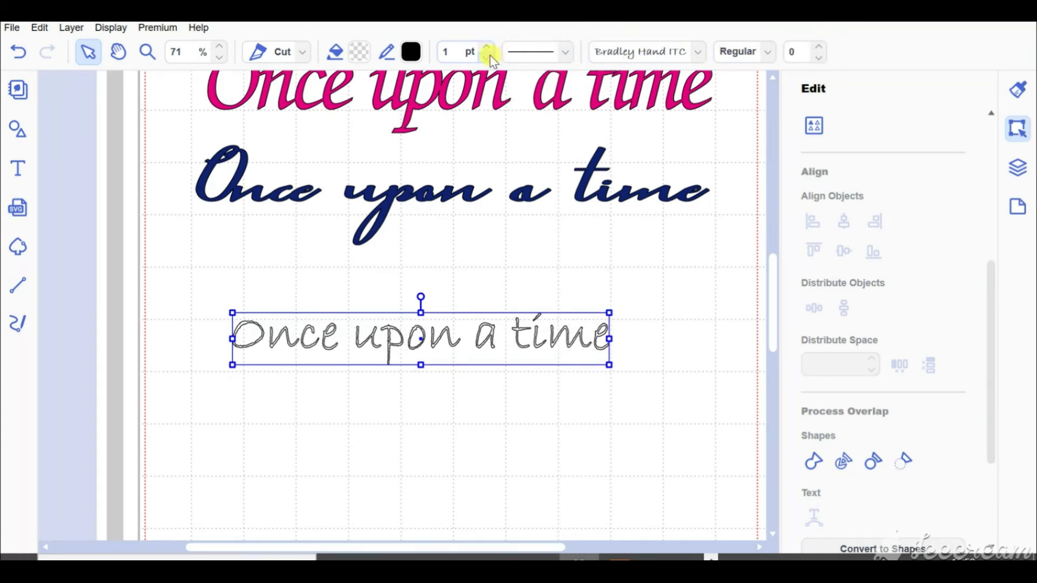
left_click(487, 56)
left_click(485, 47)
left_click(357, 52)
left_click(317, 250)
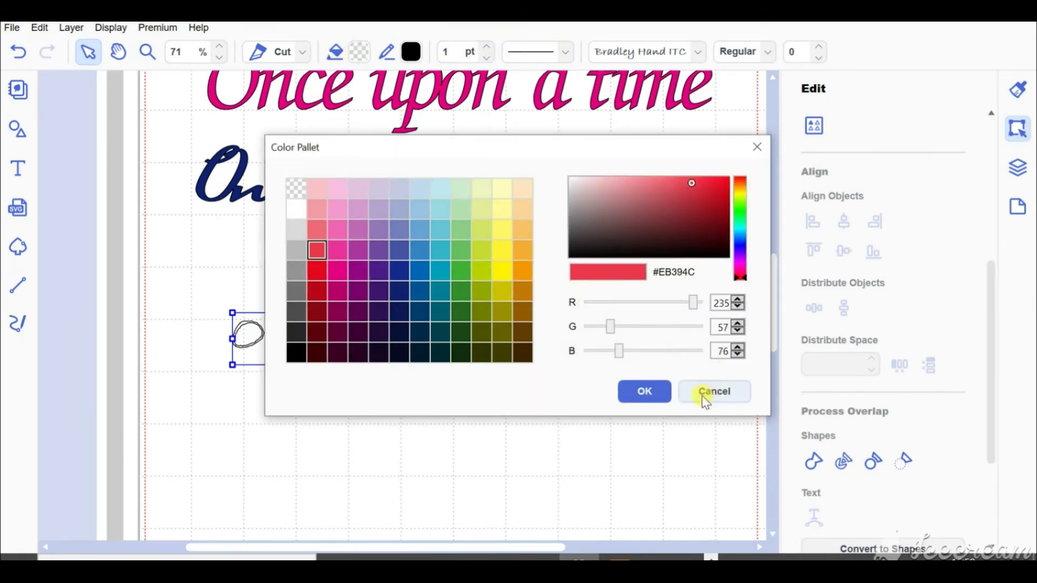
left_click(640, 397)
left_click(606, 391)
- Zoom and pan the view to bring the red line into working position
scroll(616, 382, "up", 3)
scroll(616, 382, "up", 3)
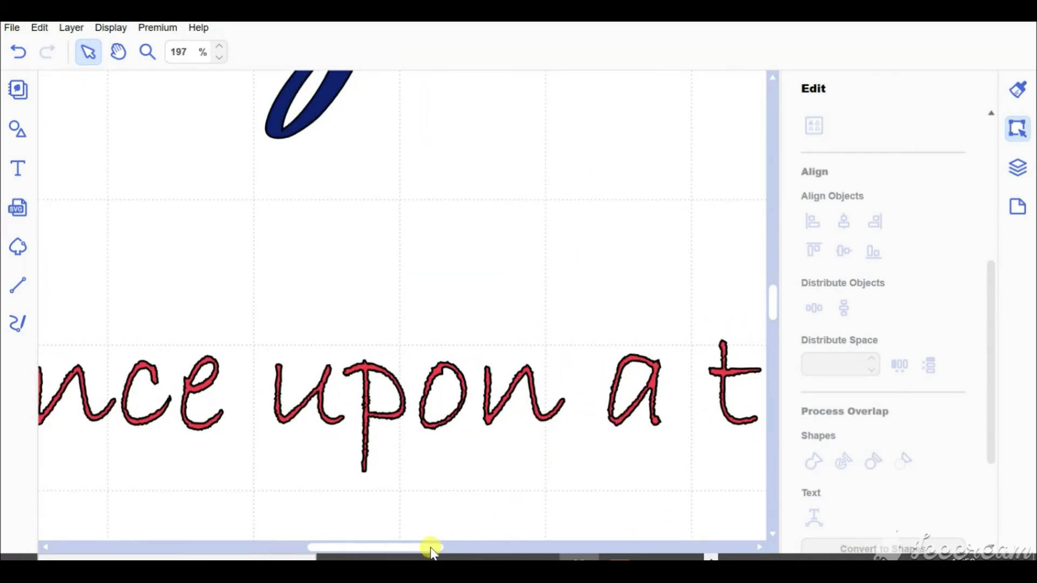
left_click_drag(431, 548, 482, 529)
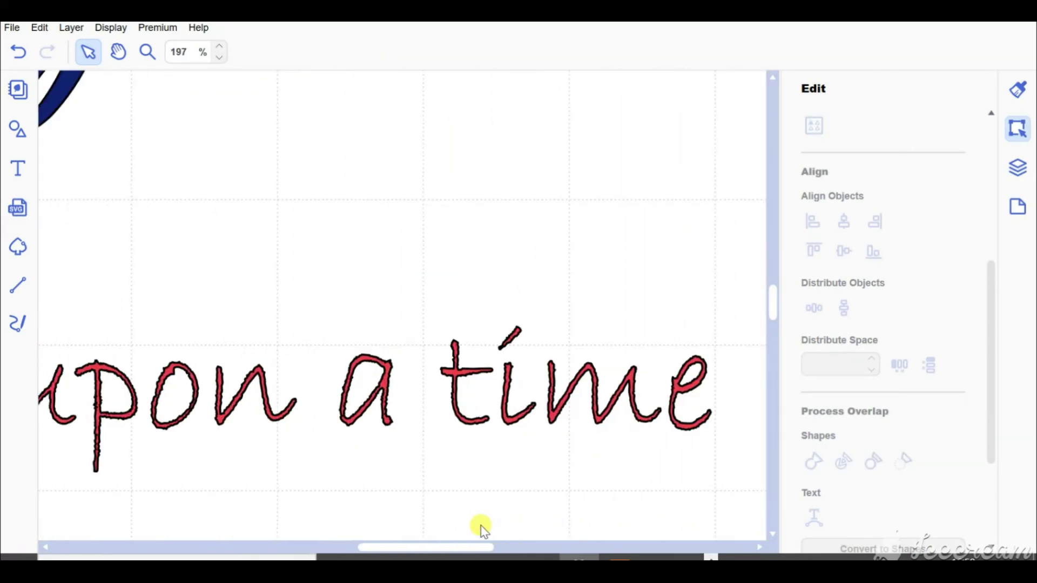
scroll(405, 412, "down", 2)
key("space")
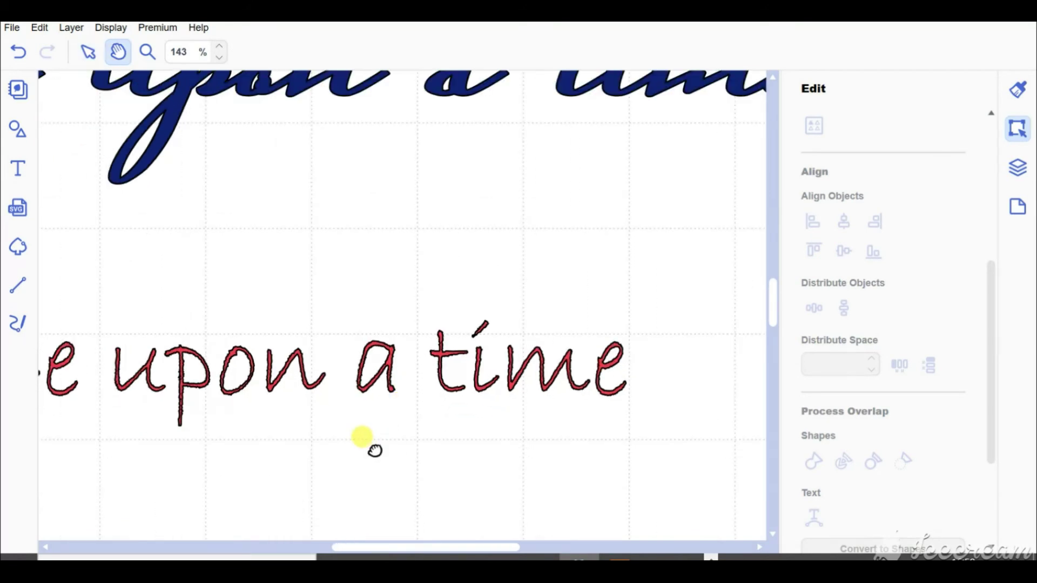
left_click_drag(399, 448, 640, 345)
- Convert the red line to letter shapes and nudge the 'e' of 'time' left toward the 'm'
left_click(684, 320)
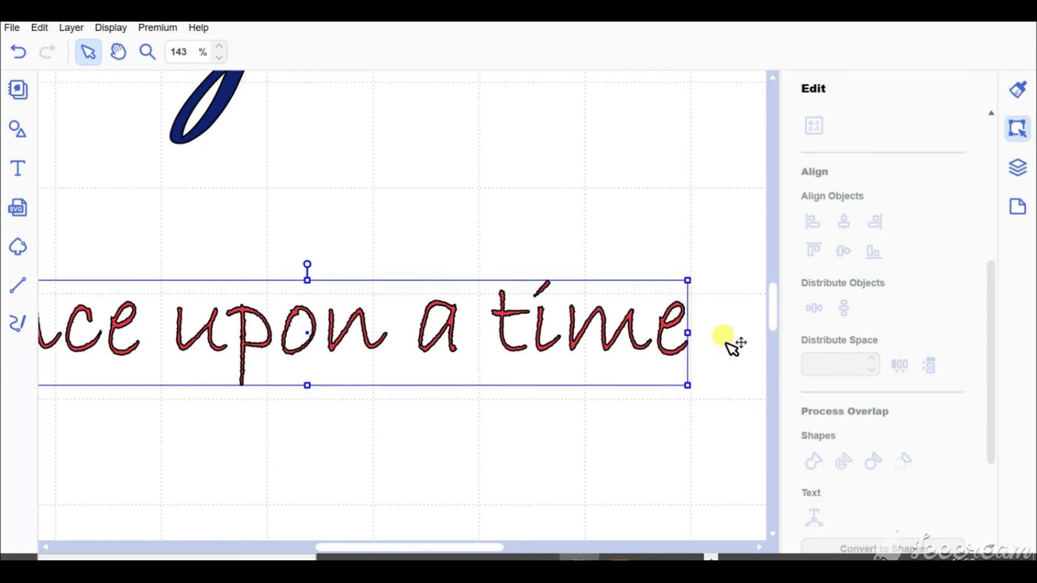
left_click(847, 462)
left_click(621, 422)
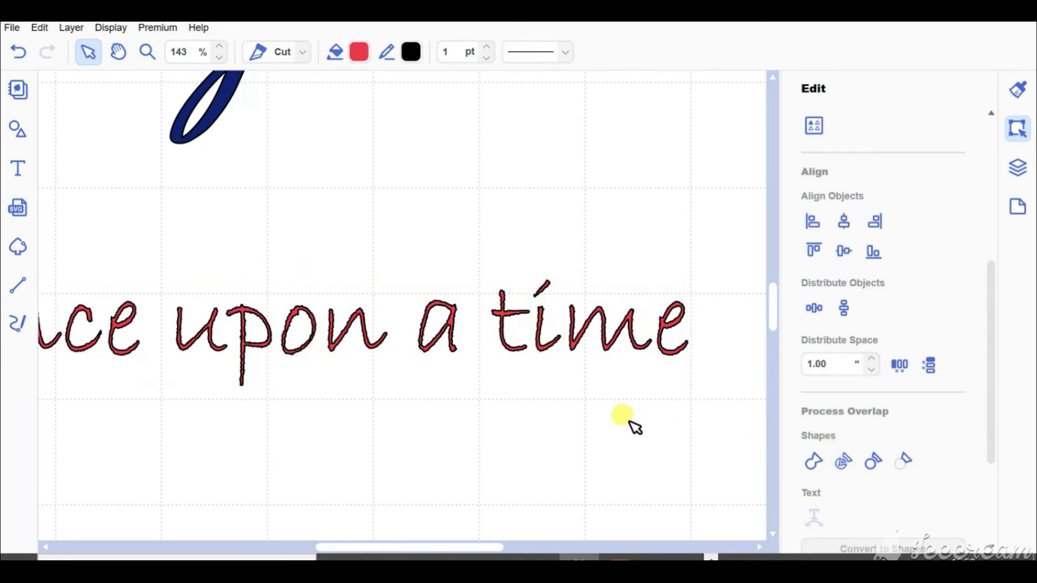
left_click(667, 331)
key("Left")
key("Left")
key("Left")
key("Left")
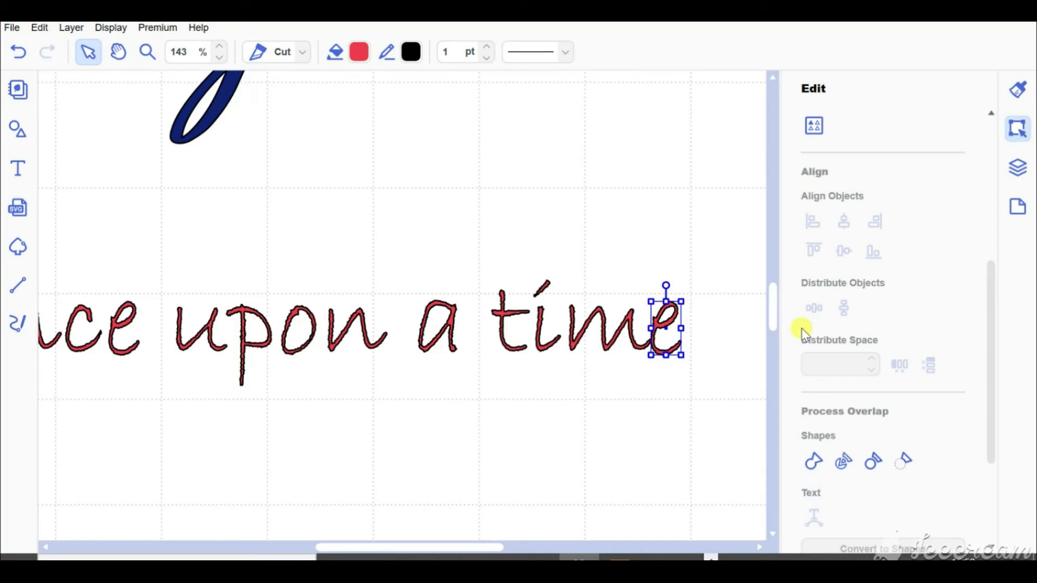
key("Left")
- Nudge 'm', 'e' and the dotted 'i' toward 't', then weld the touching letters
left_click(628, 320, "shift")
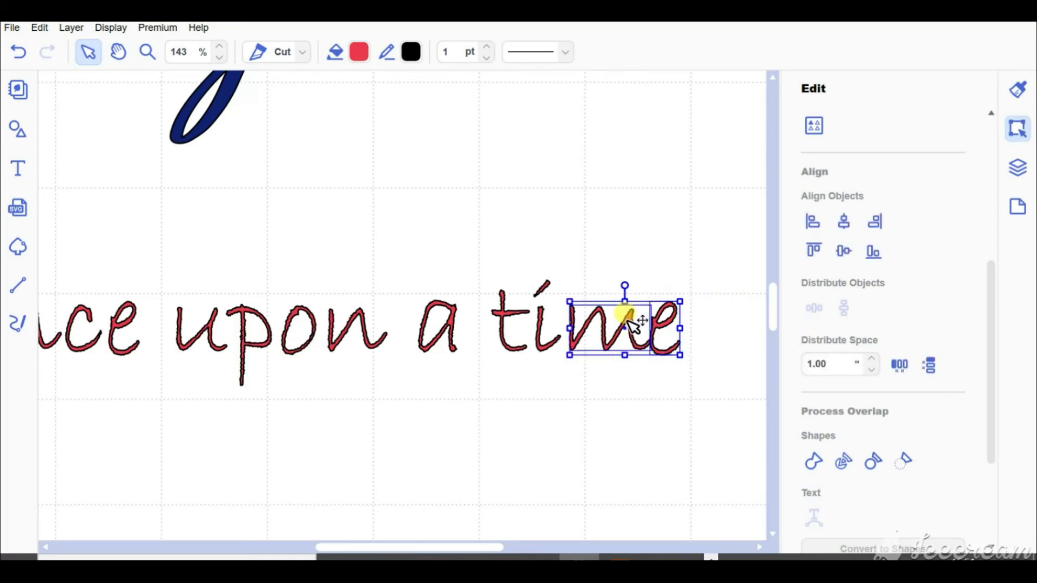
key("Left")
key("Left")
key("Left")
key("Left")
key("Left")
key("Left")
key("Left")
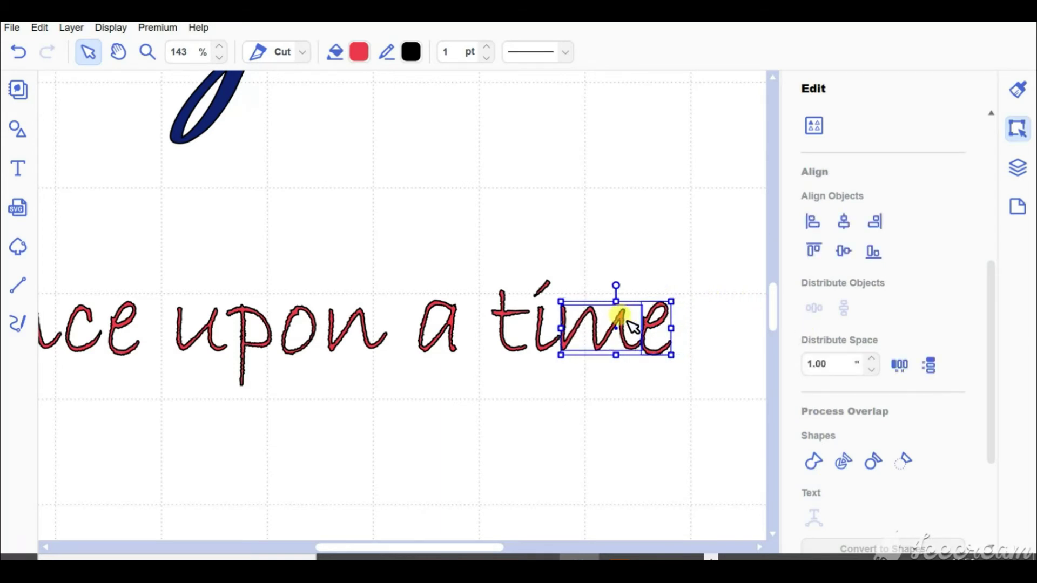
left_click(543, 344, "shift")
left_click(542, 284, "shift")
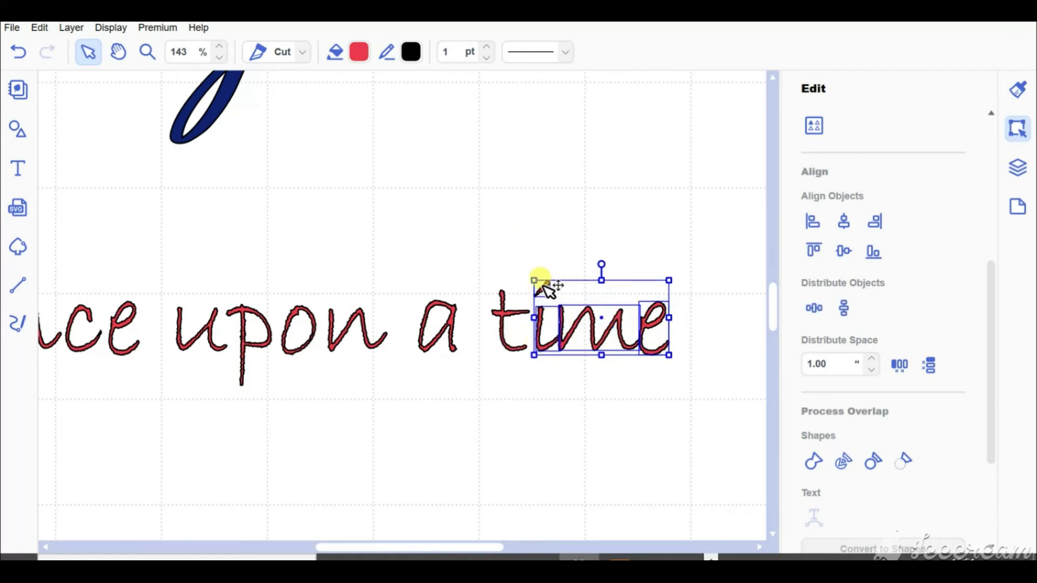
key("Left")
key("Left")
key("Left")
key("Left")
key("Left")
key("Left")
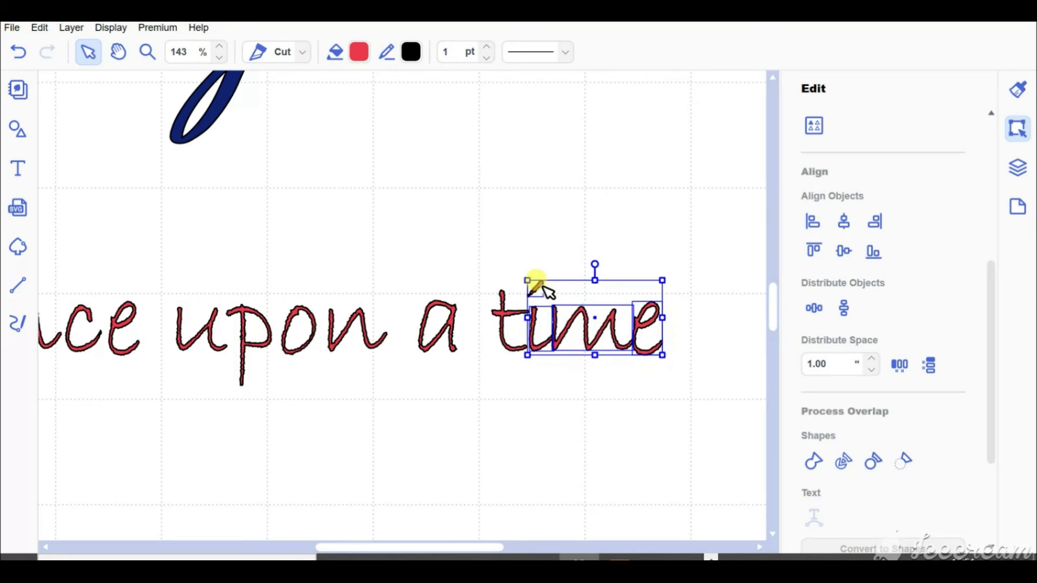
left_click(503, 298, "shift")
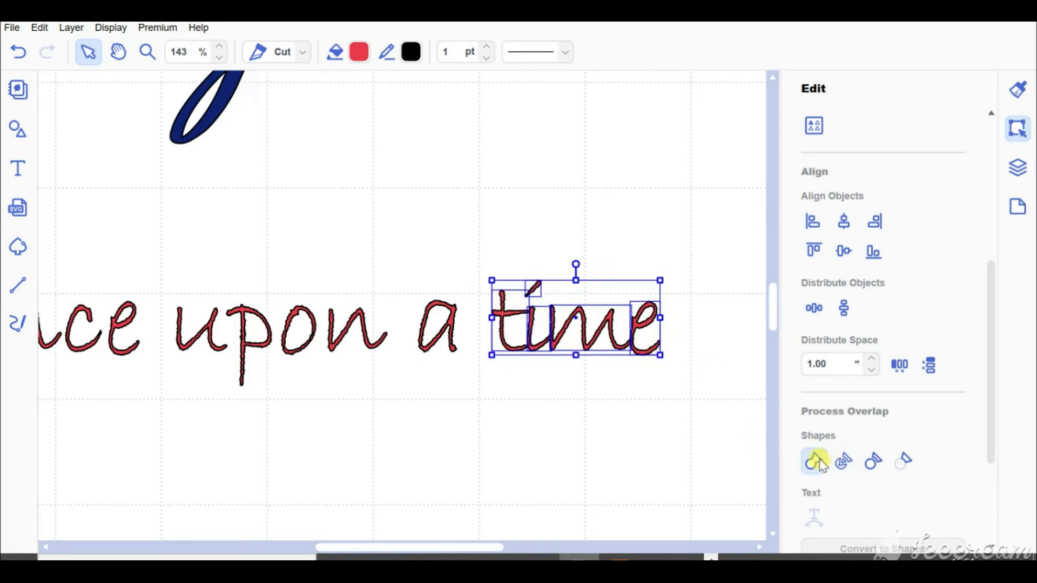
left_click(560, 429)
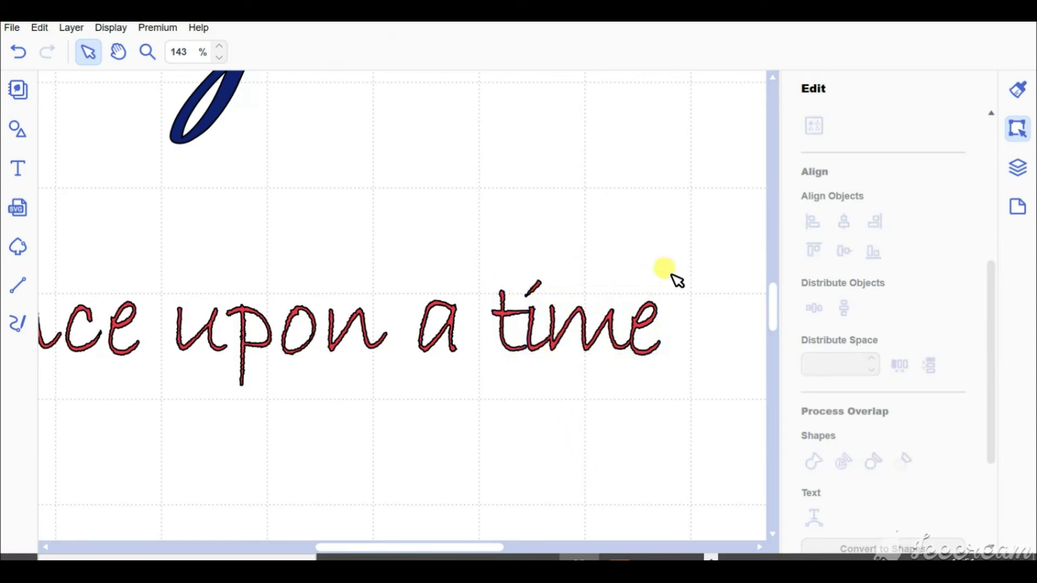
- Weld 't' with the 'ime' shape and the i dot into one 'time' shape
left_click_drag(677, 279, 567, 364)
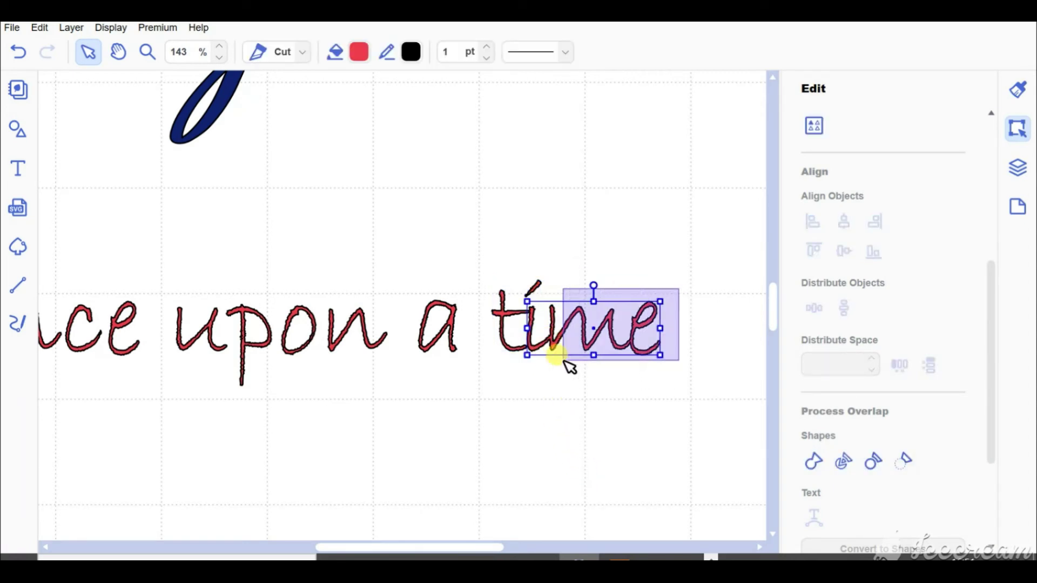
left_click(538, 283, "shift")
key("Left")
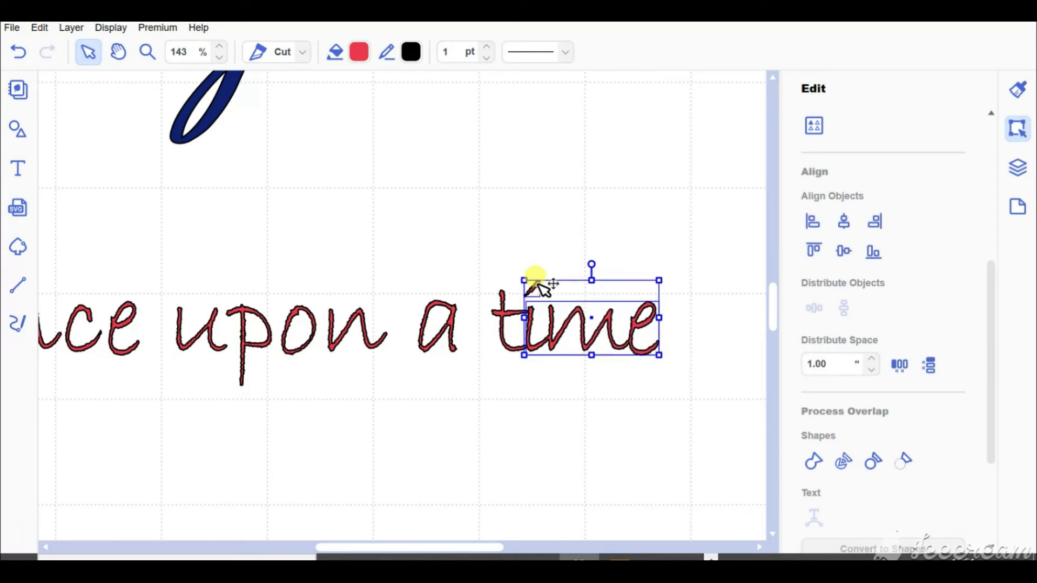
left_click(504, 316, "shift")
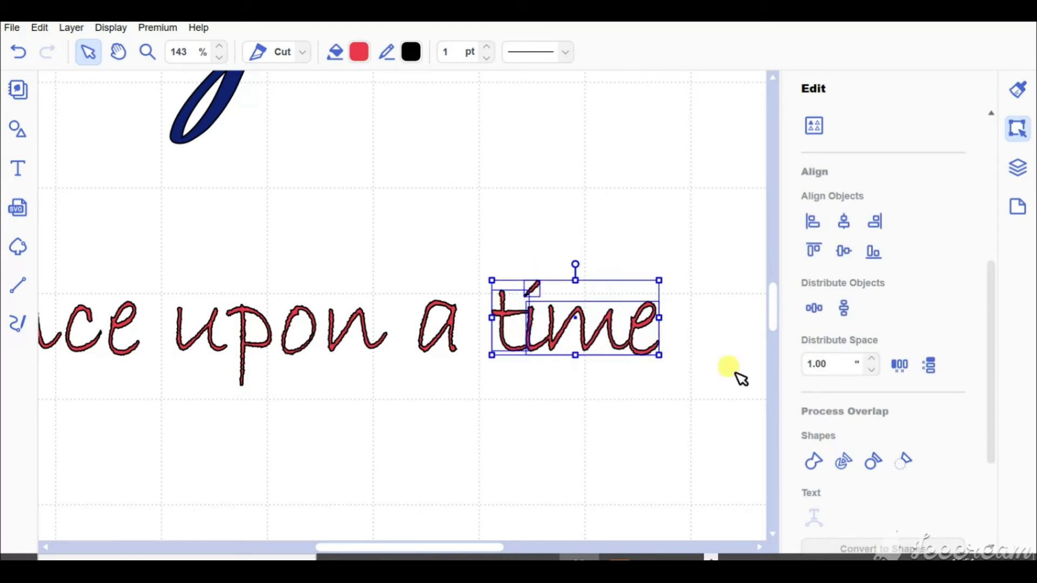
left_click(814, 463)
left_click(556, 401)
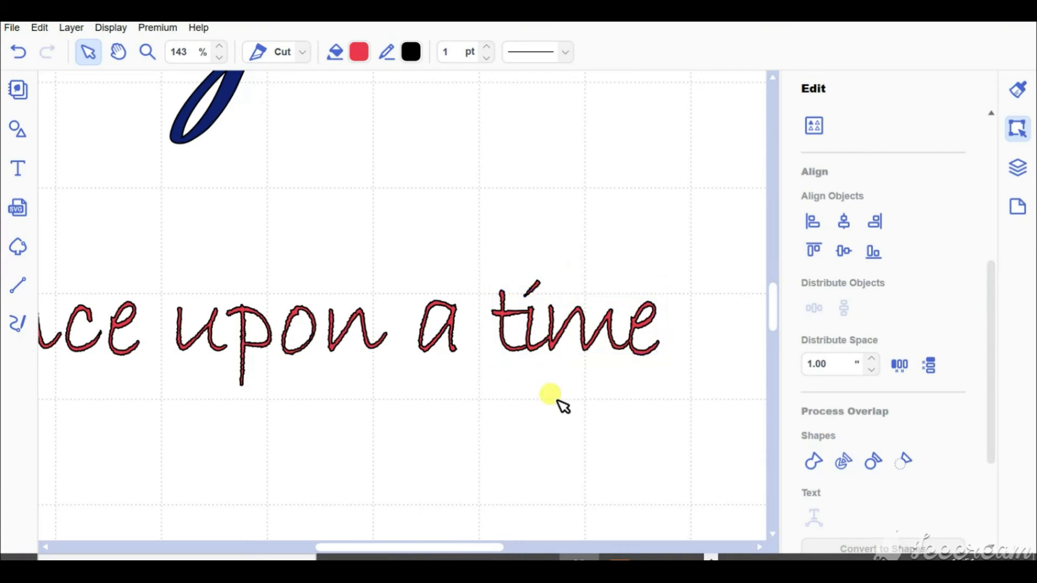
- Slide the 'n', 'o' and 'p' of 'upon' left so they touch the 'u'
left_click(361, 313)
left_click_drag(383, 312, 374, 315)
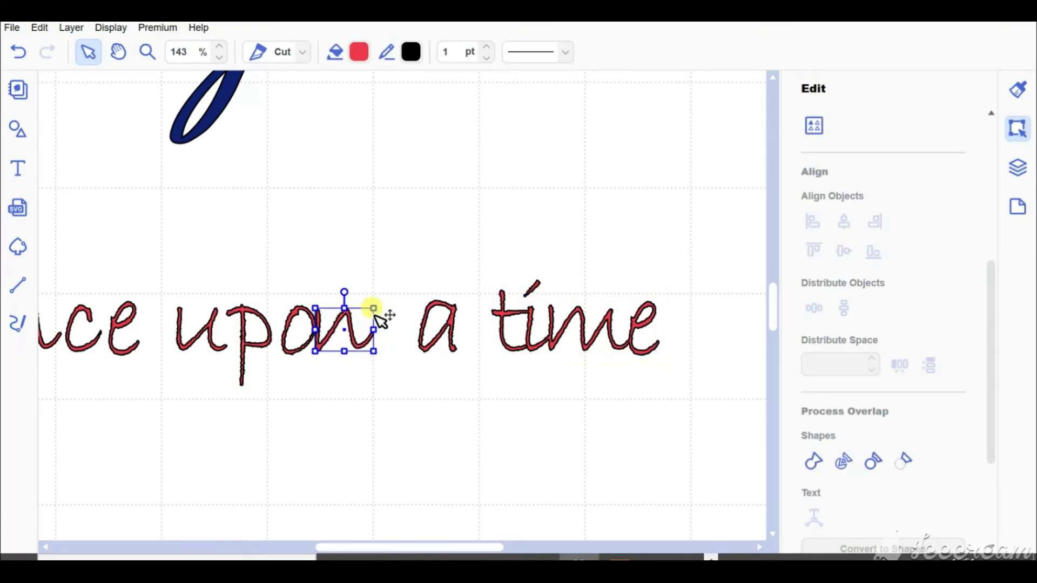
left_click(297, 313, "shift")
key("Left")
key("Left")
key("Left")
key("Left")
key("Left")
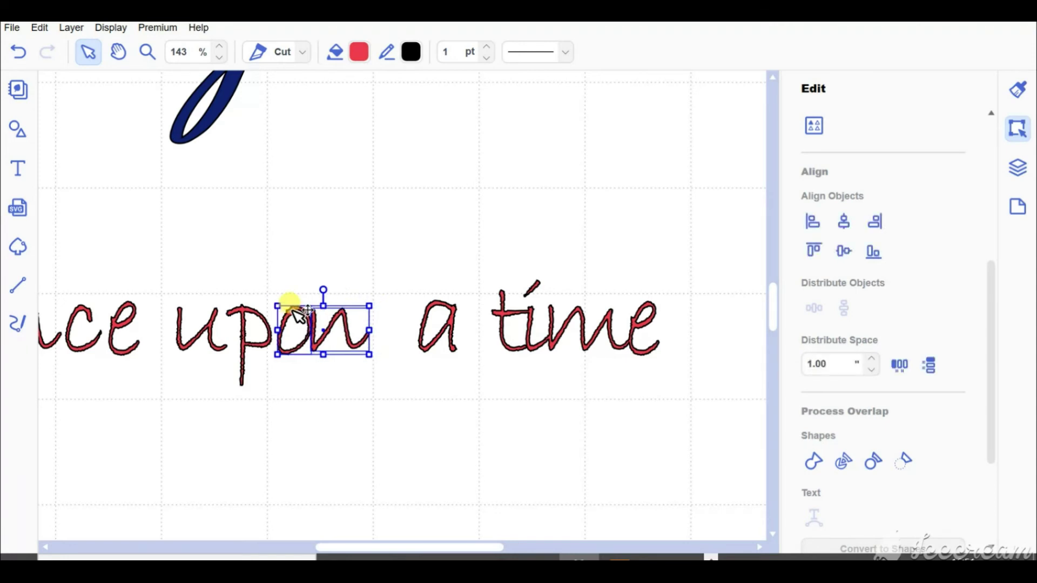
key("Left")
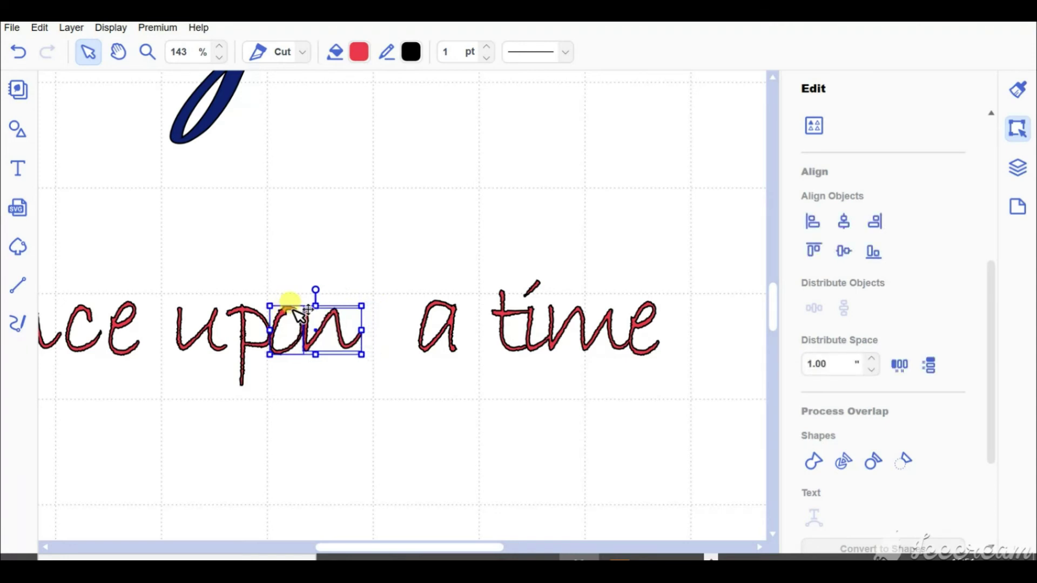
left_click(253, 314, "shift")
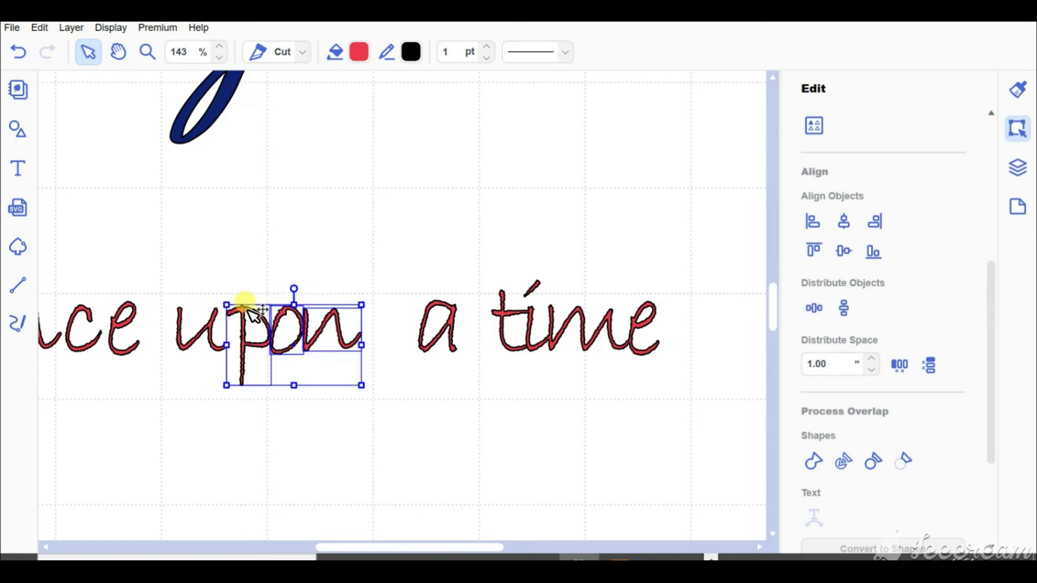
key("Left")
key("Left")
key("Left")
key("Left")
key("Left")
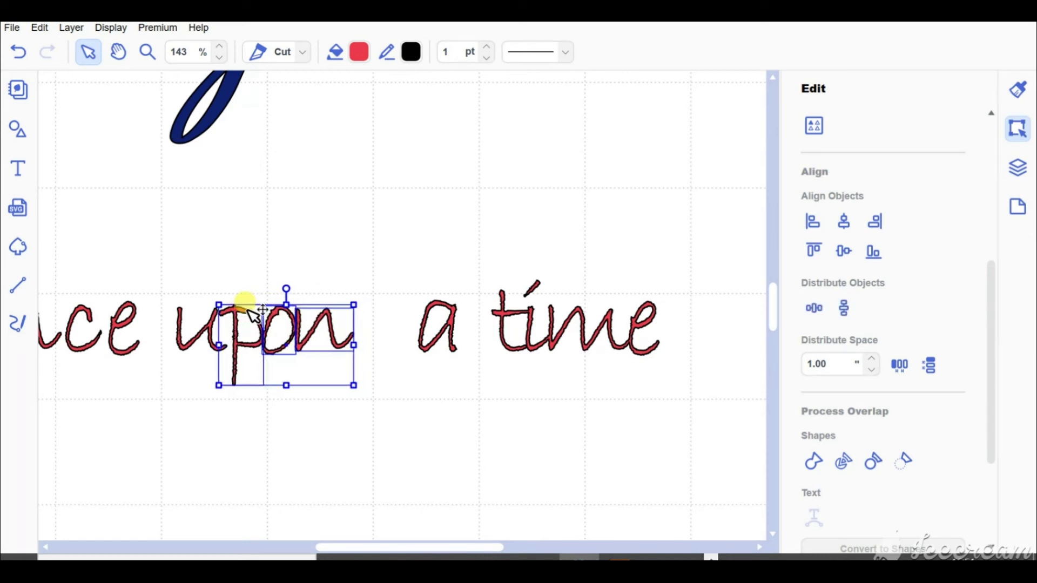
left_click(202, 334, "shift")
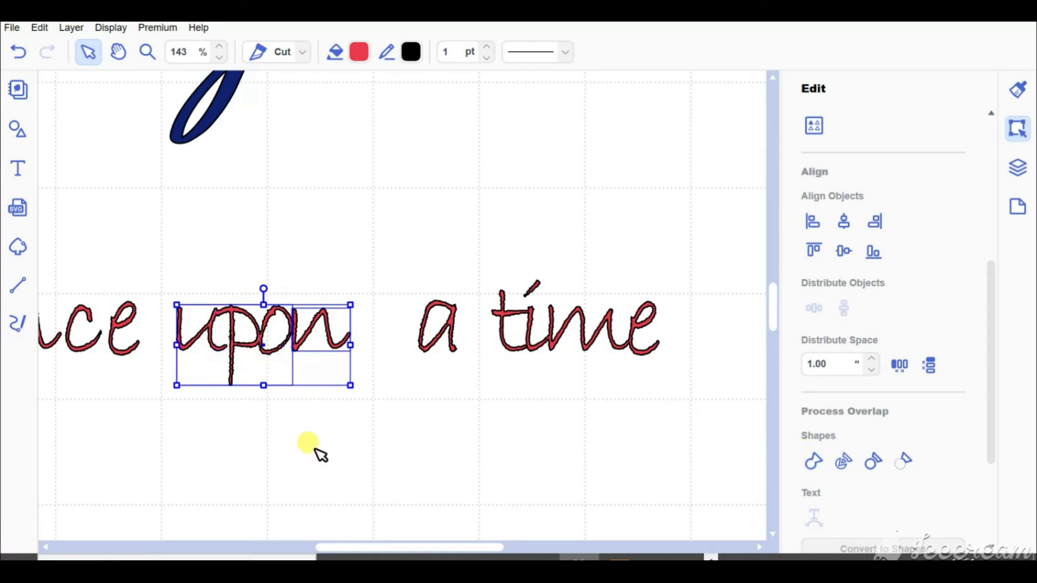
left_click(398, 432)
- Weld the joined 'upo' shape and the 'n' into one 'upon' shape
left_click(309, 332)
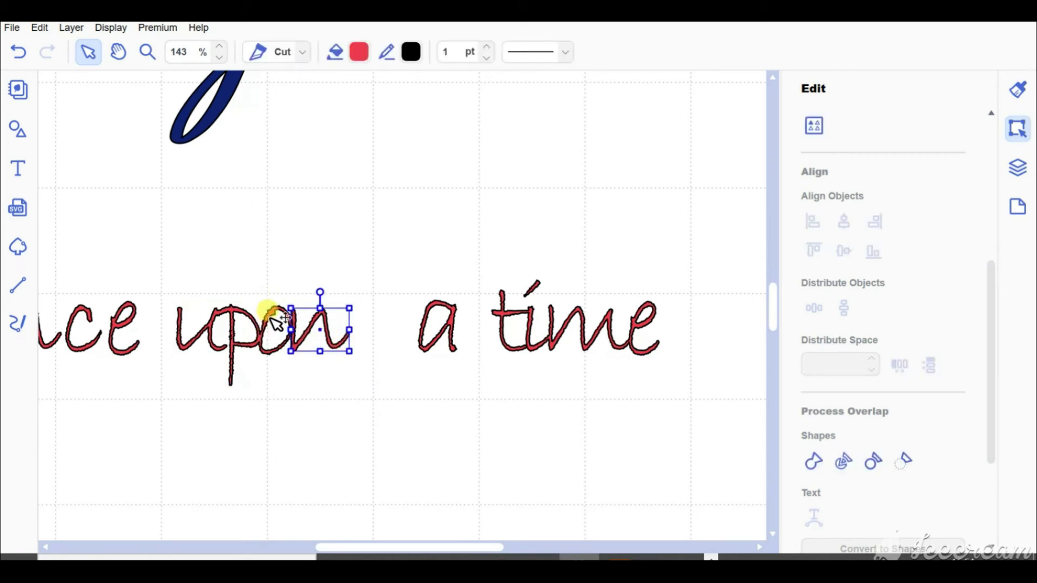
left_click(272, 318, "shift")
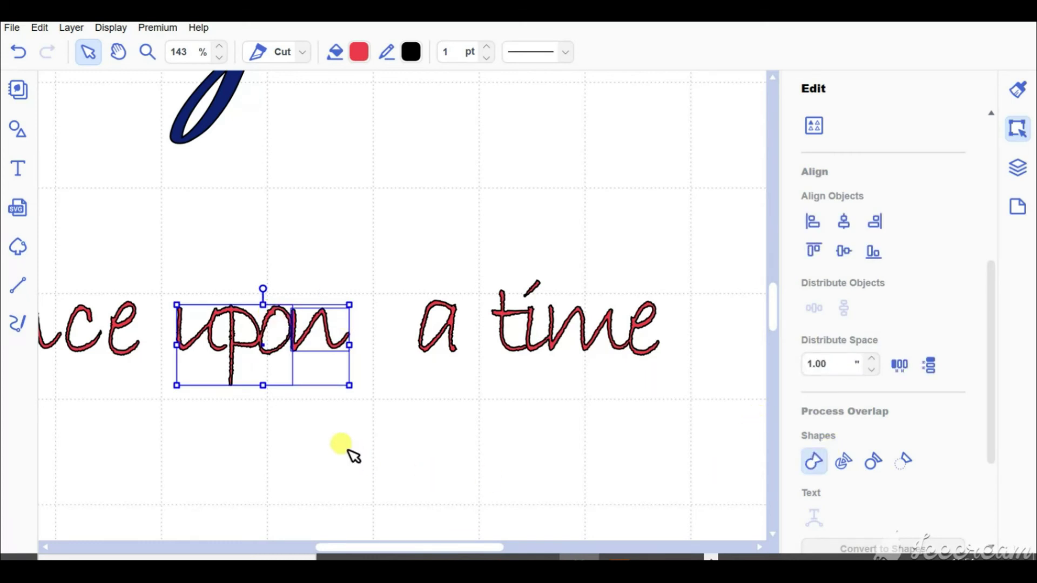
left_click(814, 462)
left_click(396, 532)
left_click_drag(415, 549, 352, 547)
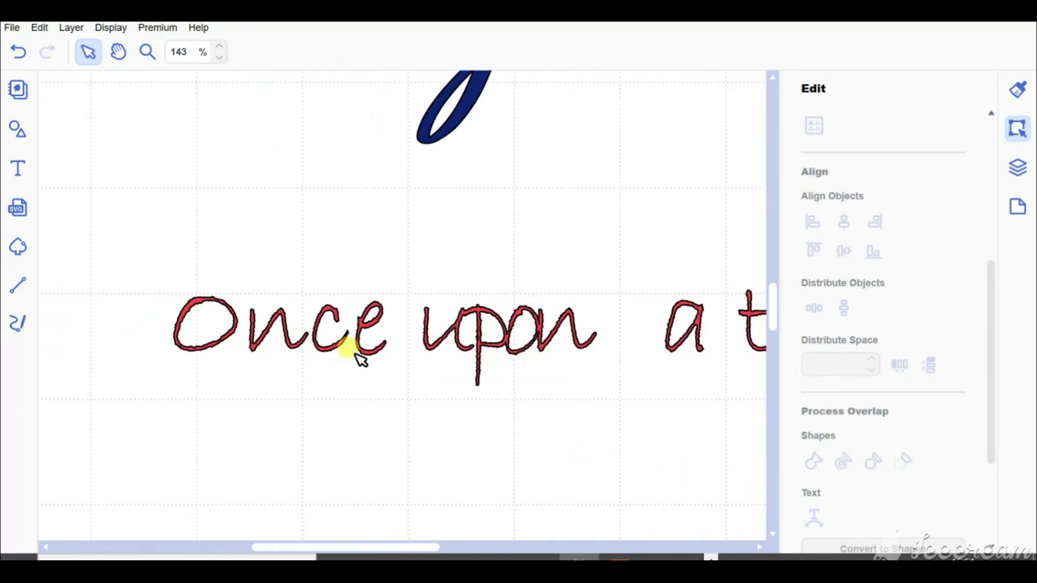
- Pull the 'e', 'c' and 'n' left against the 'O', then weld 'O' with 'nce' into 'Once'
left_click(370, 324)
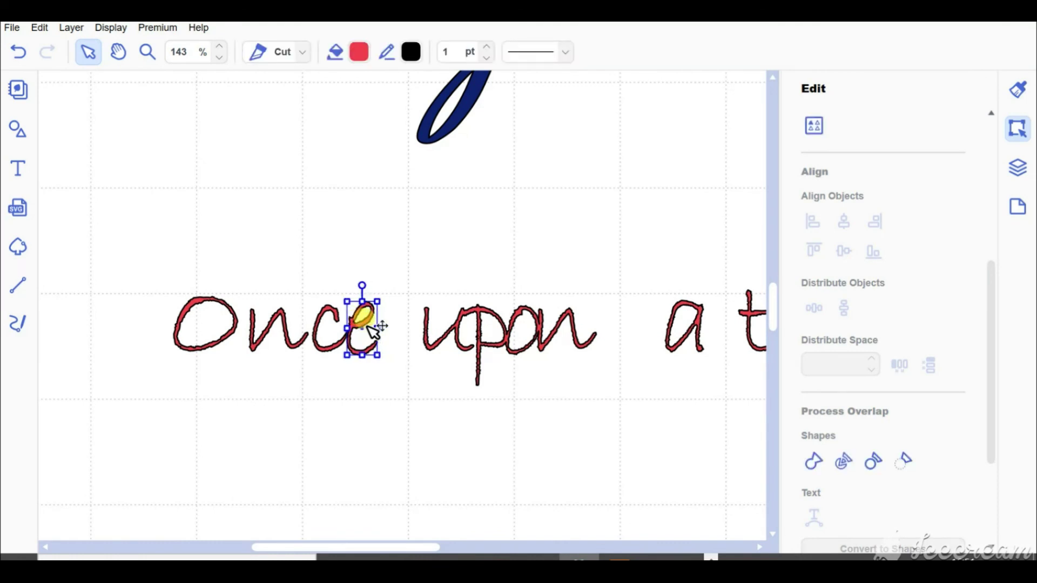
left_click_drag(368, 324, 368, 324)
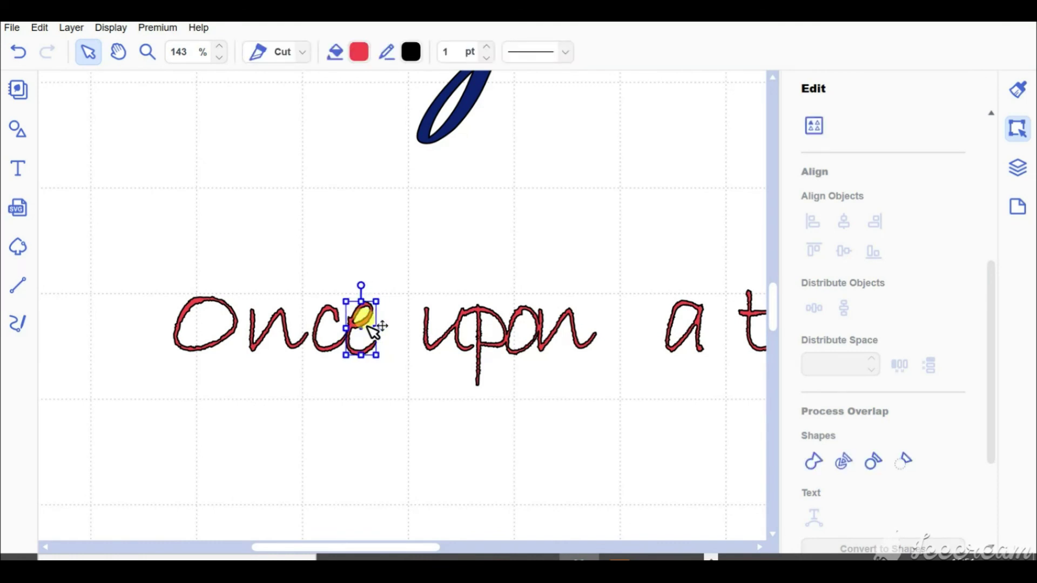
left_click(339, 315, "shift")
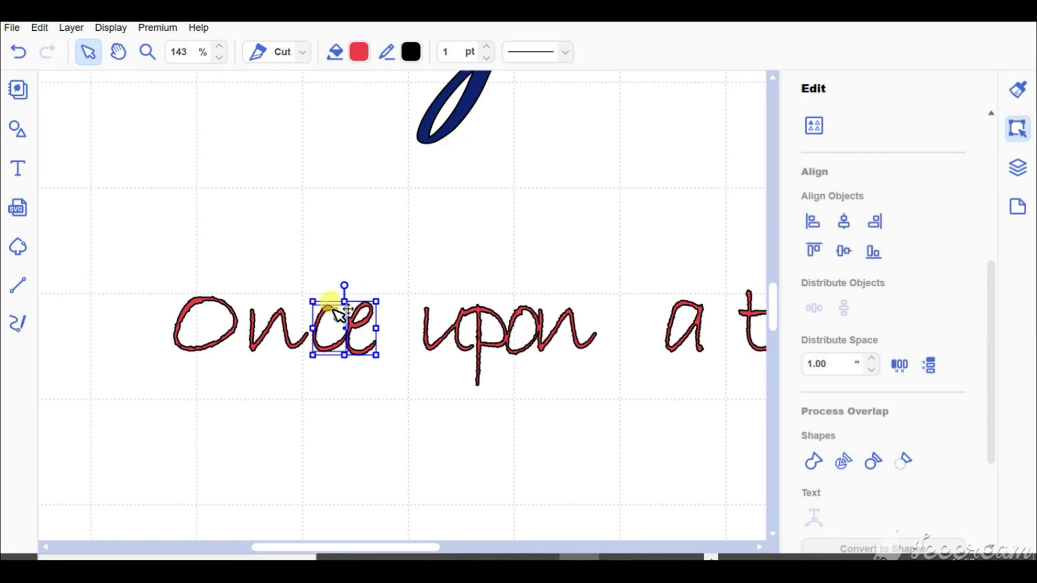
left_click_drag(333, 309, 326, 309)
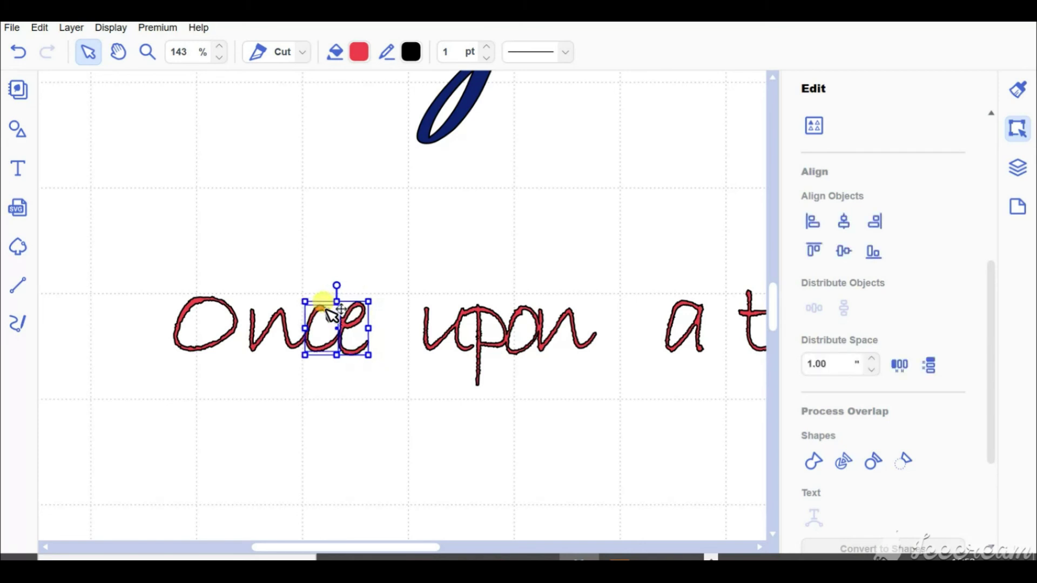
left_click(287, 315, "shift")
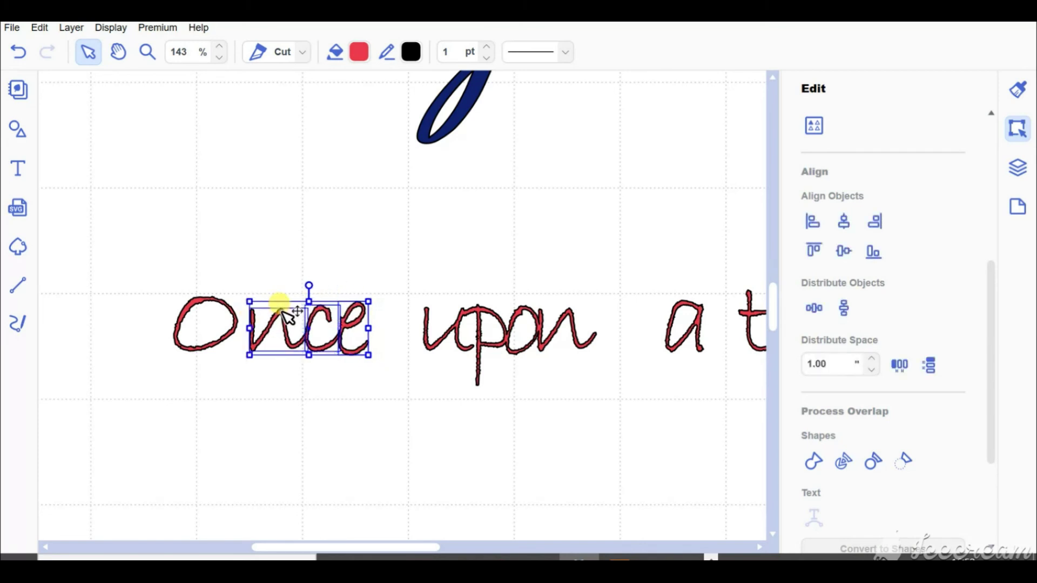
key("Left")
key("Left")
key("Left")
key("Left")
key("Left")
key("Left")
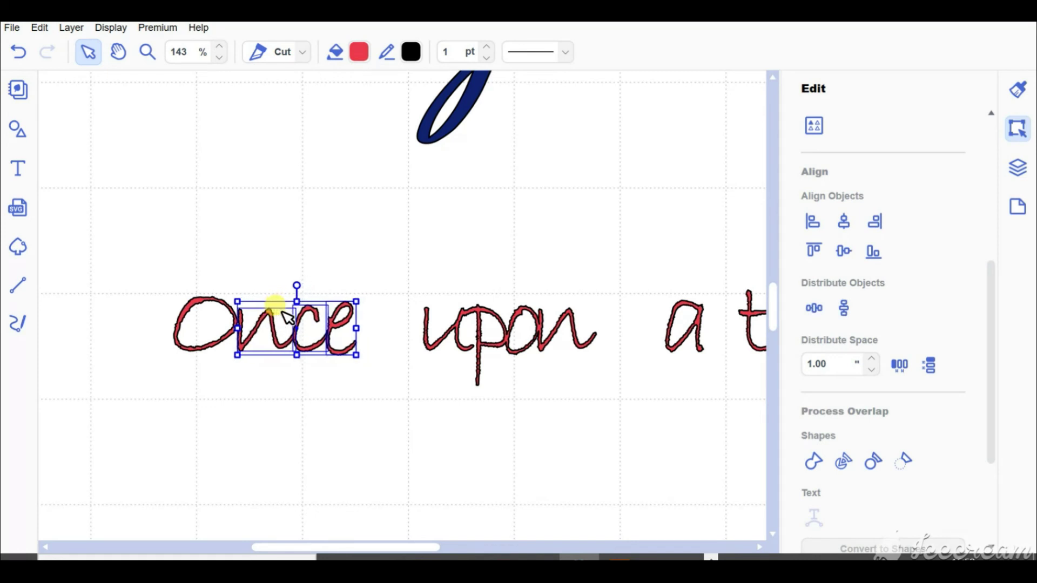
key("Left")
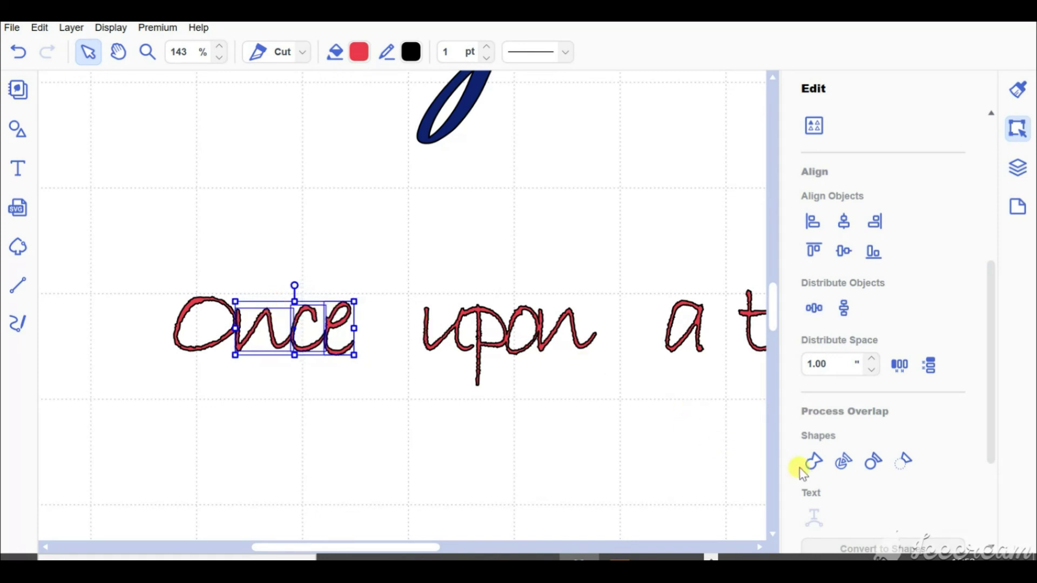
left_click(312, 463)
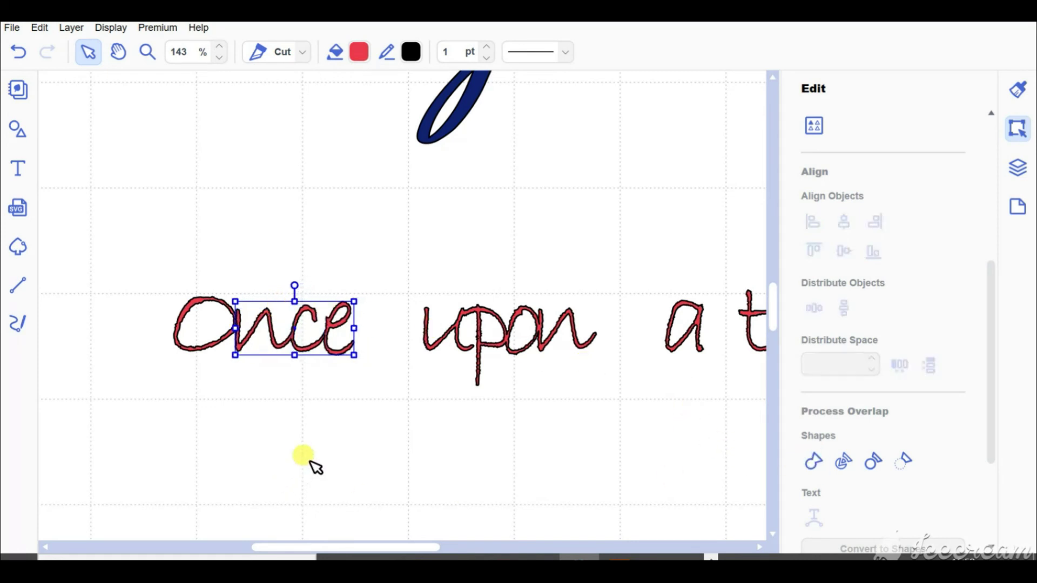
left_click(263, 326)
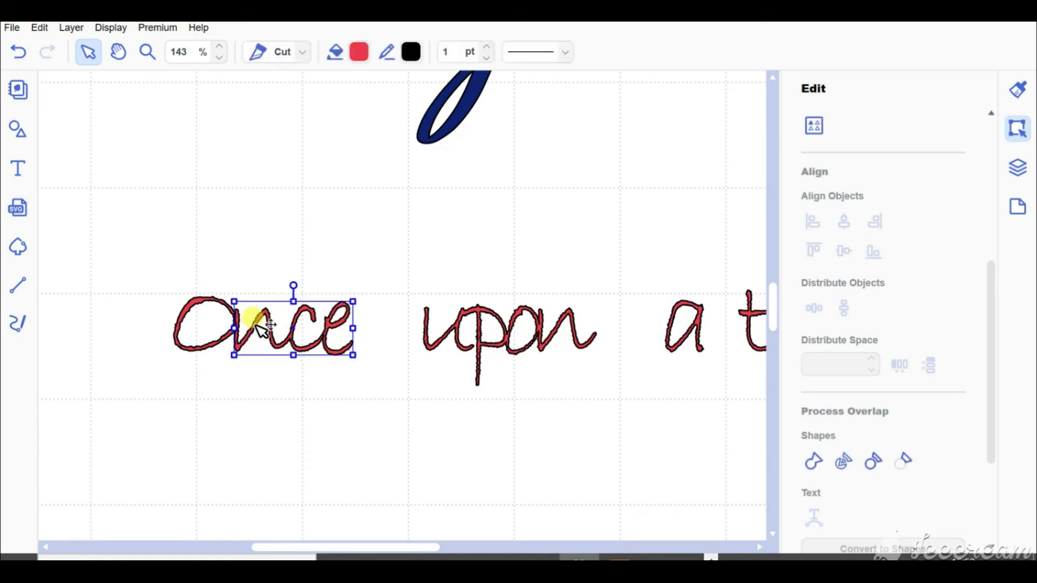
left_click(219, 301, "shift")
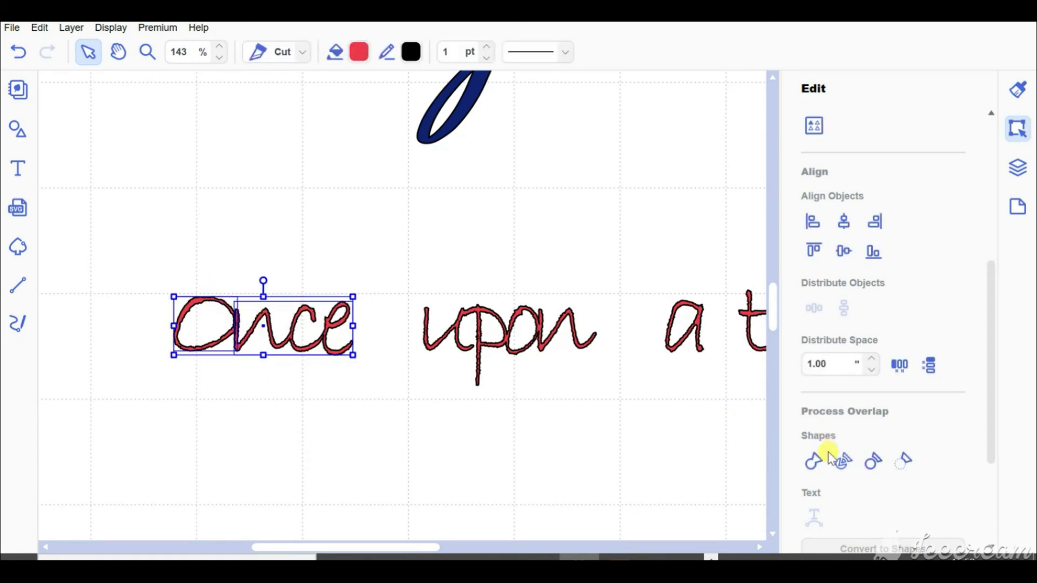
left_click(814, 462)
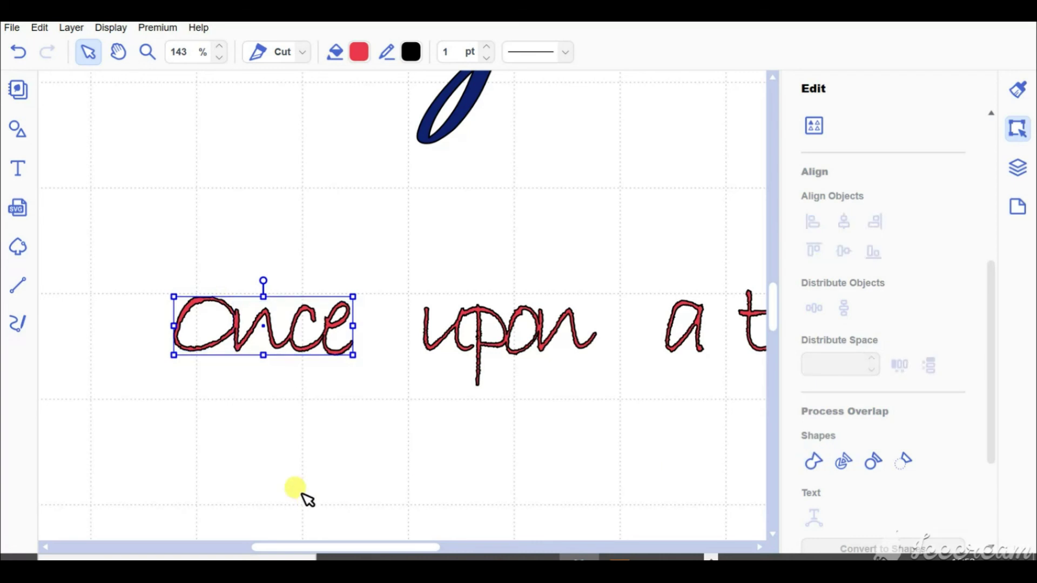
- Move 'upon' left next to 'Once' and the 'a' left next to 'upon'
left_click(380, 421)
scroll(483, 408, "down", 5)
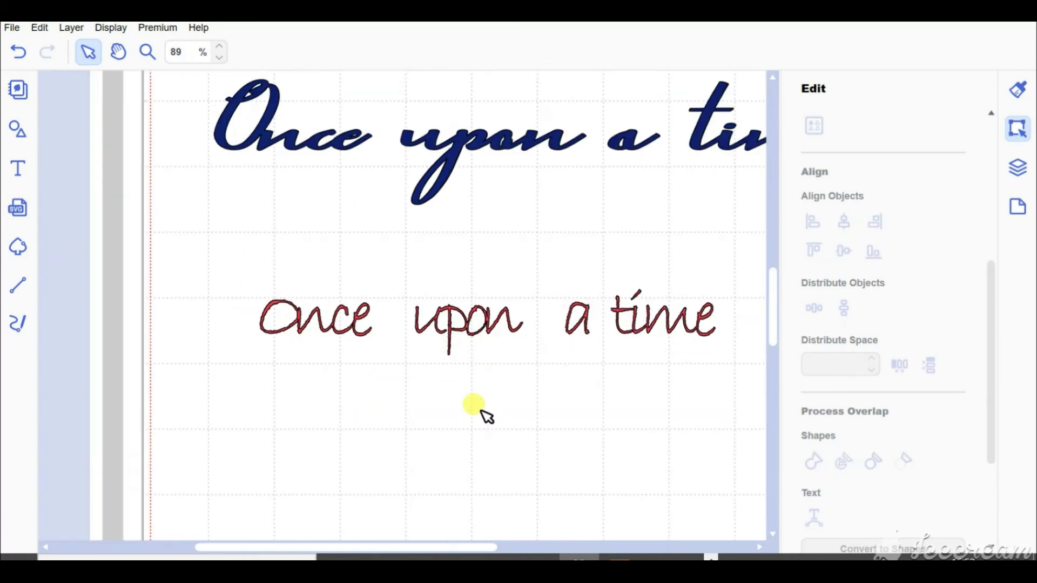
left_click_drag(487, 314, 464, 314)
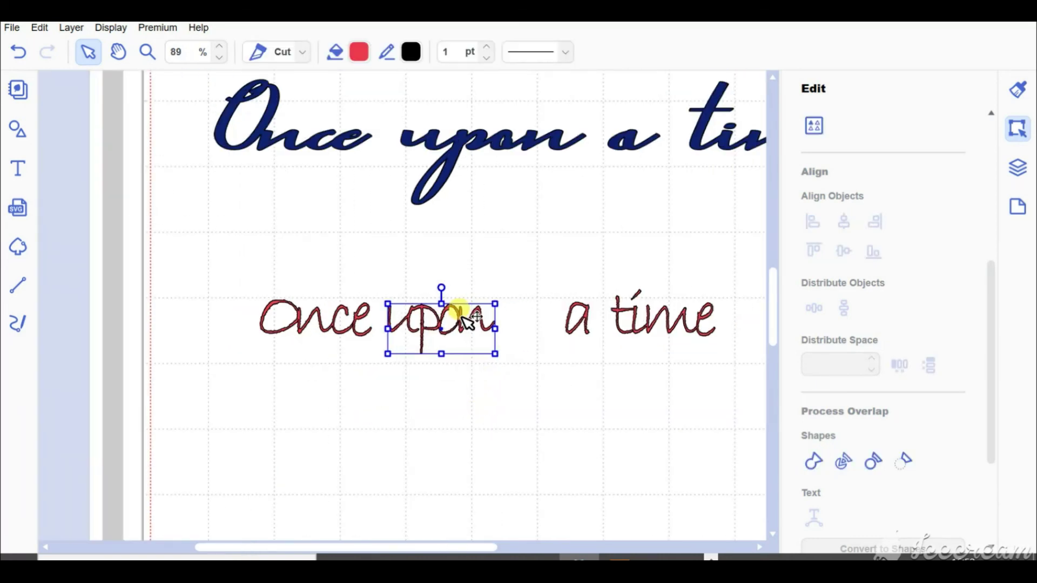
left_click(555, 301)
left_click(562, 303)
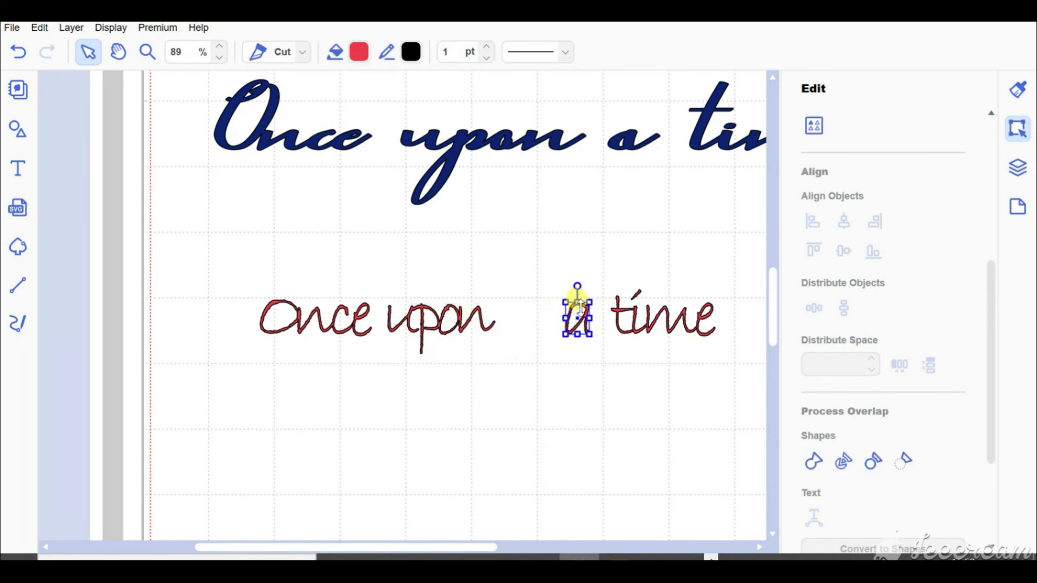
left_click_drag(589, 310, 533, 310)
- Move 'time' with its i dot left next to 'a', then select all four words
left_click(640, 317)
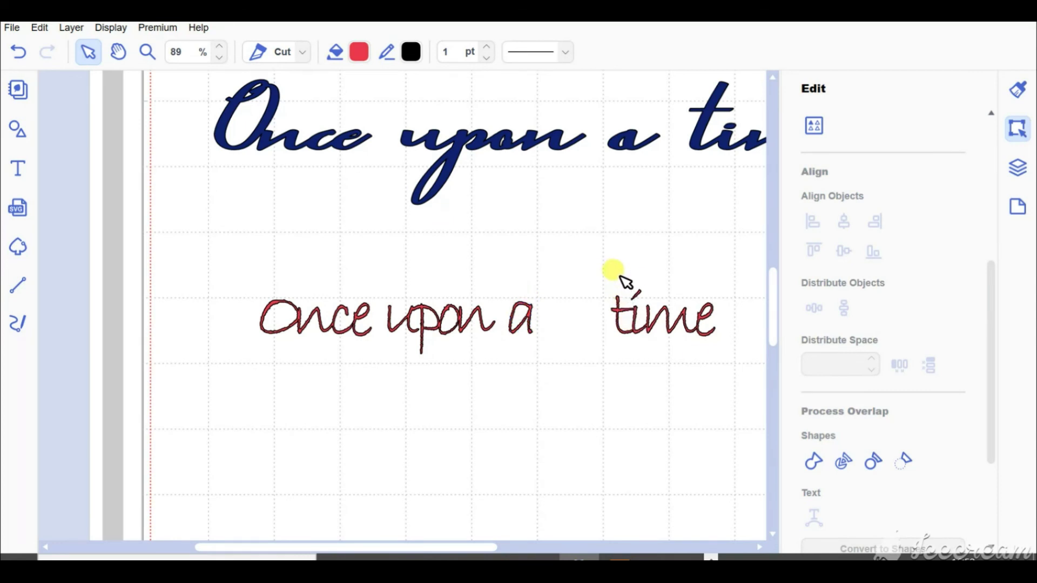
left_click(699, 335, "shift")
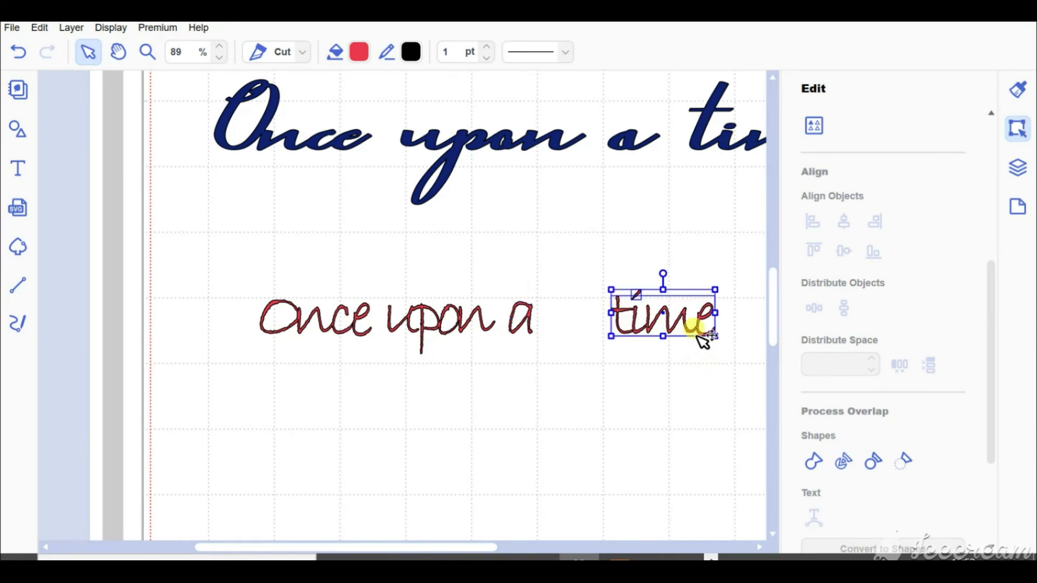
left_click(668, 325)
left_click_drag(602, 264, 719, 335)
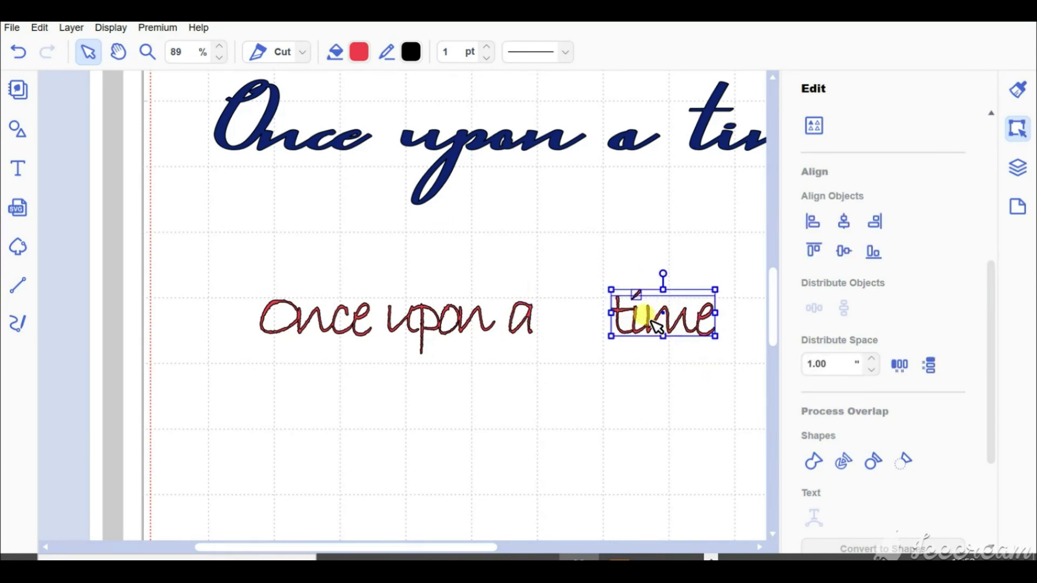
left_click_drag(649, 315, 591, 315)
left_click_drag(691, 359, 205, 292)
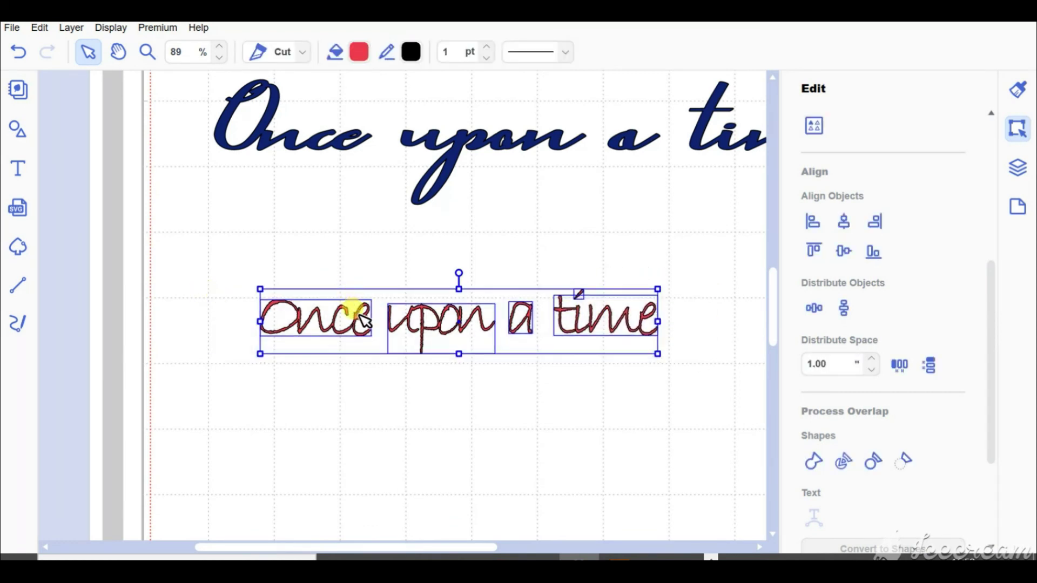
- Group the four red words with Ctrl+G, enlarge the group slightly and move it under the navy line
right_click(358, 317)
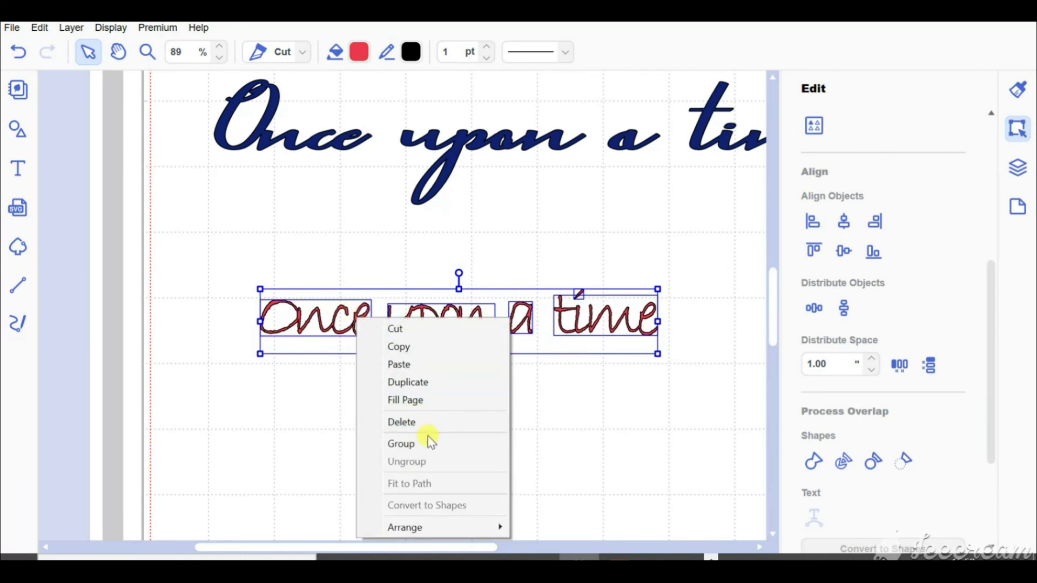
key("ctrl+g")
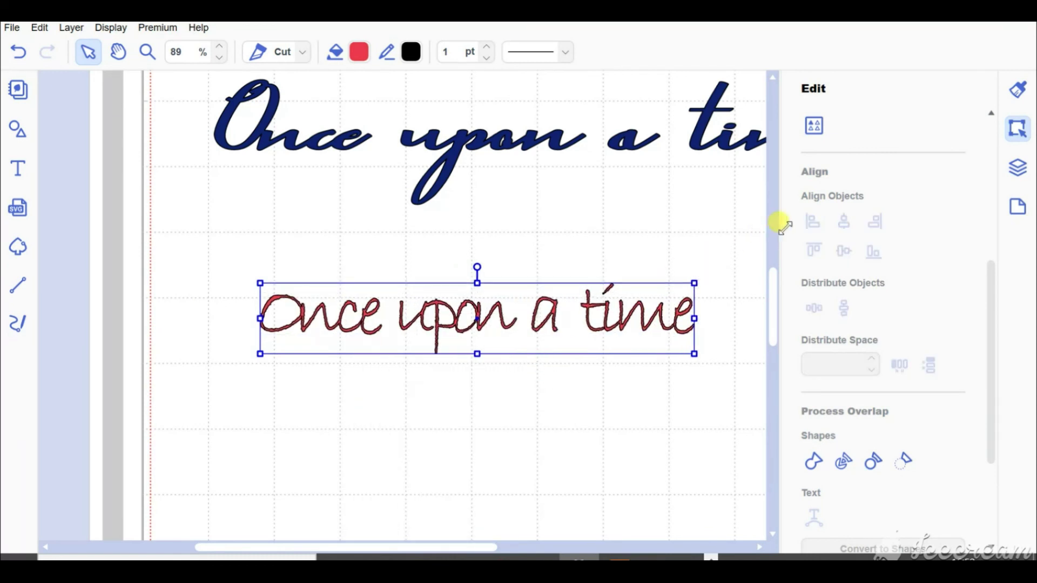
scroll(607, 396, "down", 5)
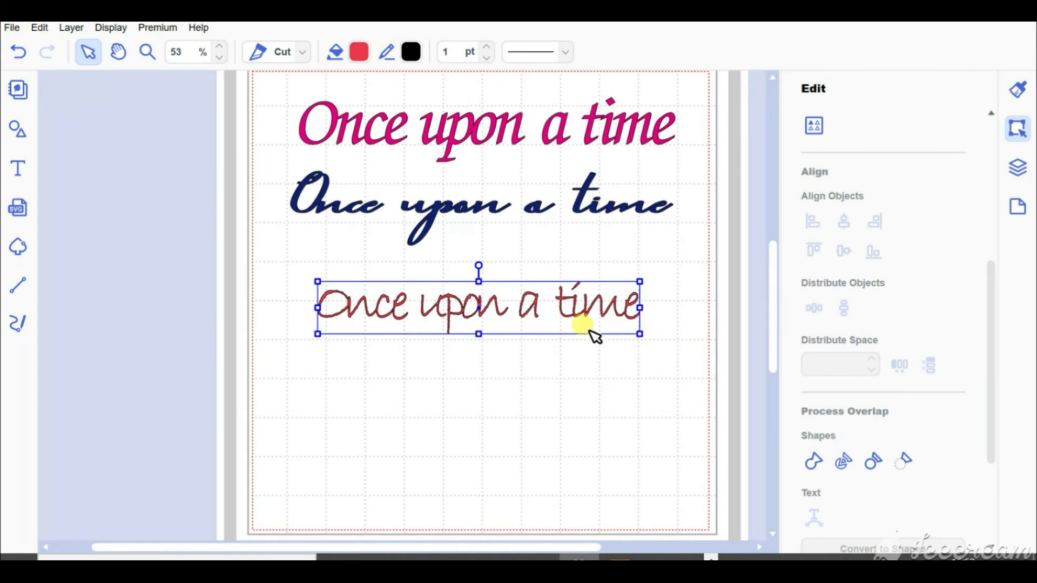
left_click_drag(641, 285, 696, 255)
left_click(570, 400)
left_click(548, 274)
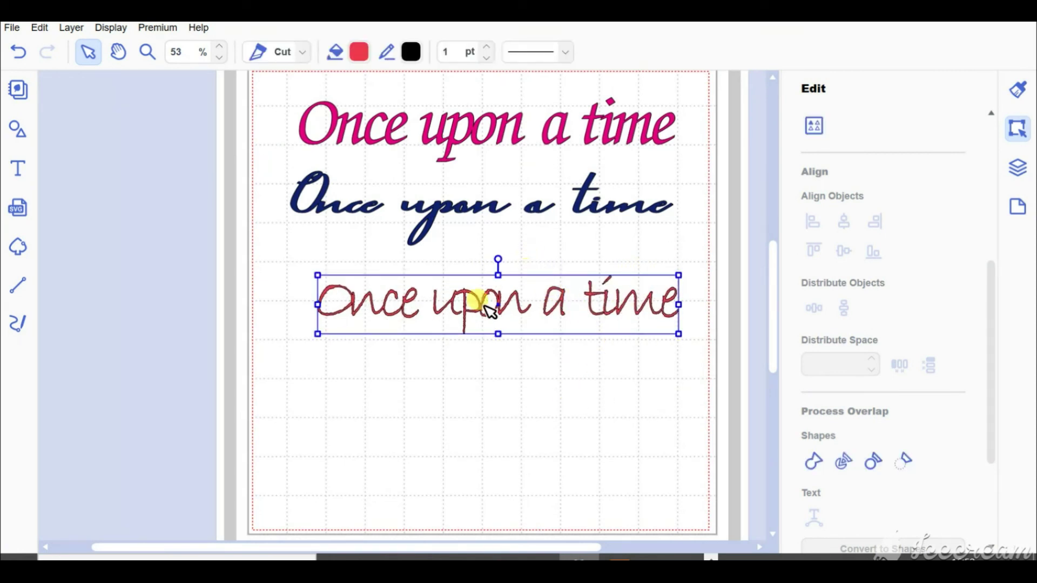
left_click_drag(478, 310, 470, 284)
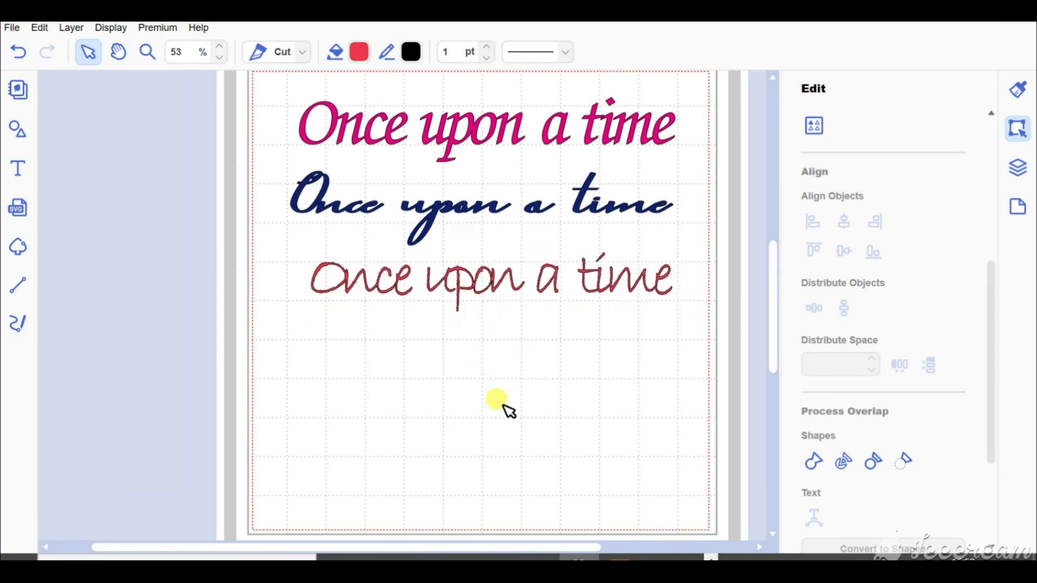